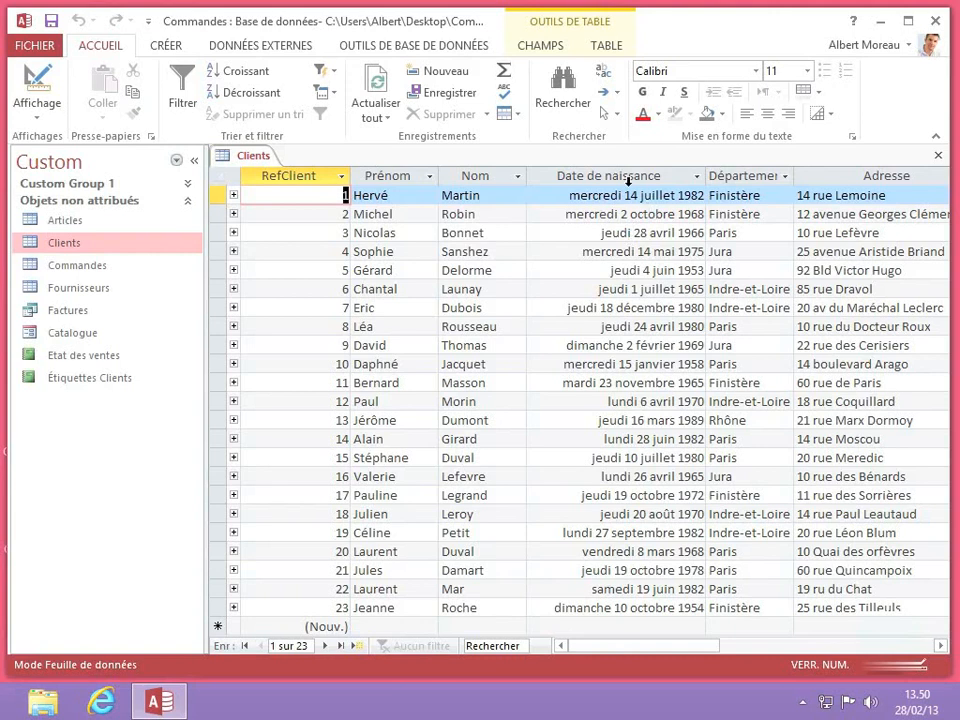
Step: Select the Date de naissance column in the Clients table and choose Date/Heure as its data type
left_click(620, 182)
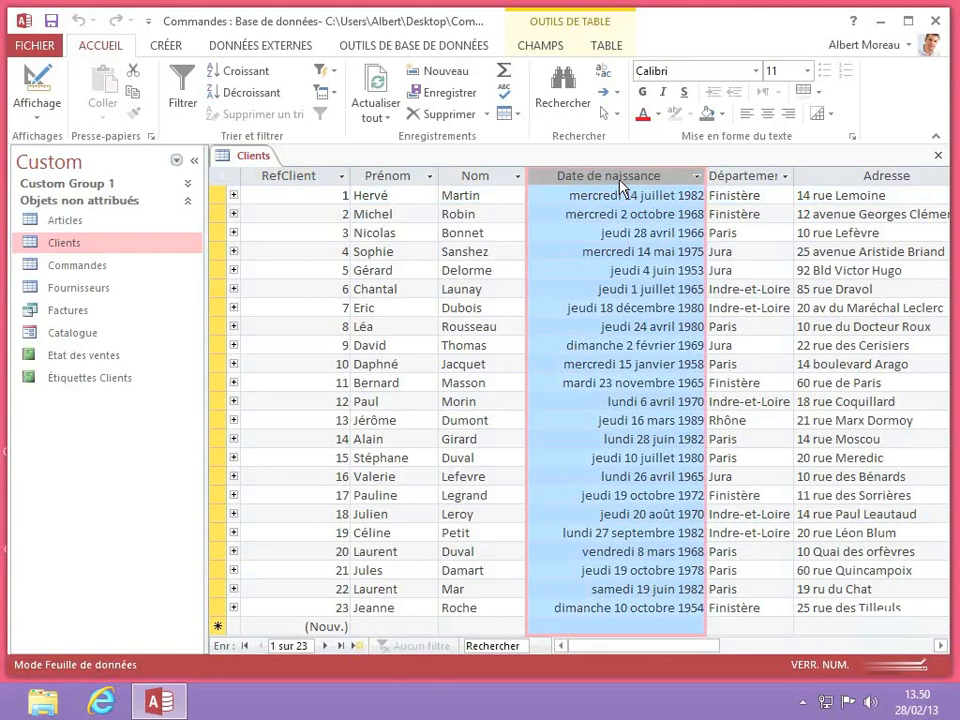
left_click(541, 47)
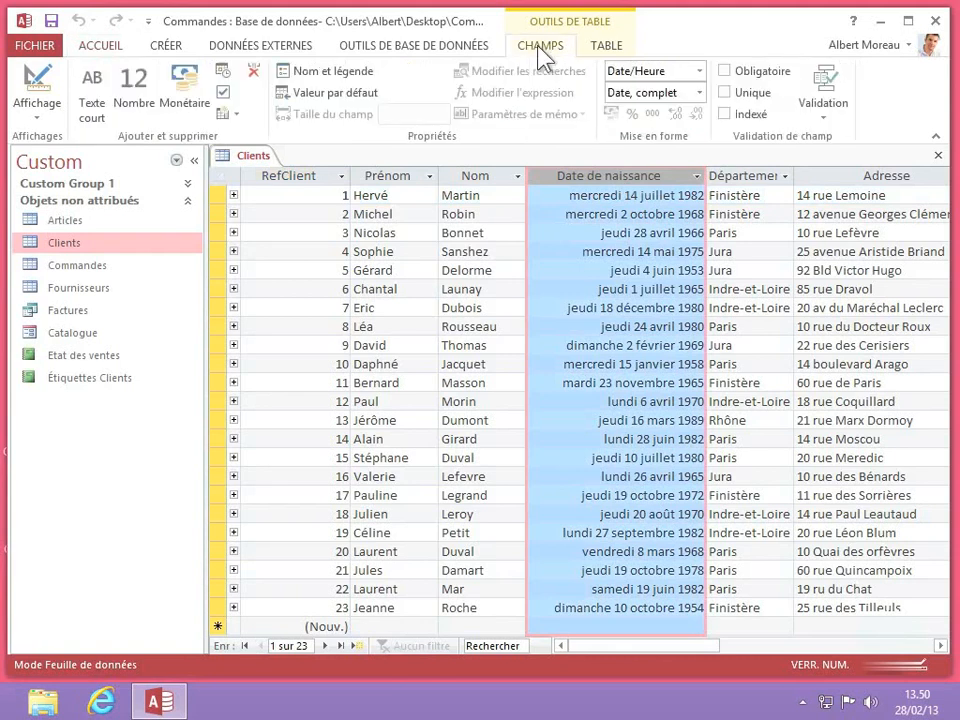
left_click(702, 71)
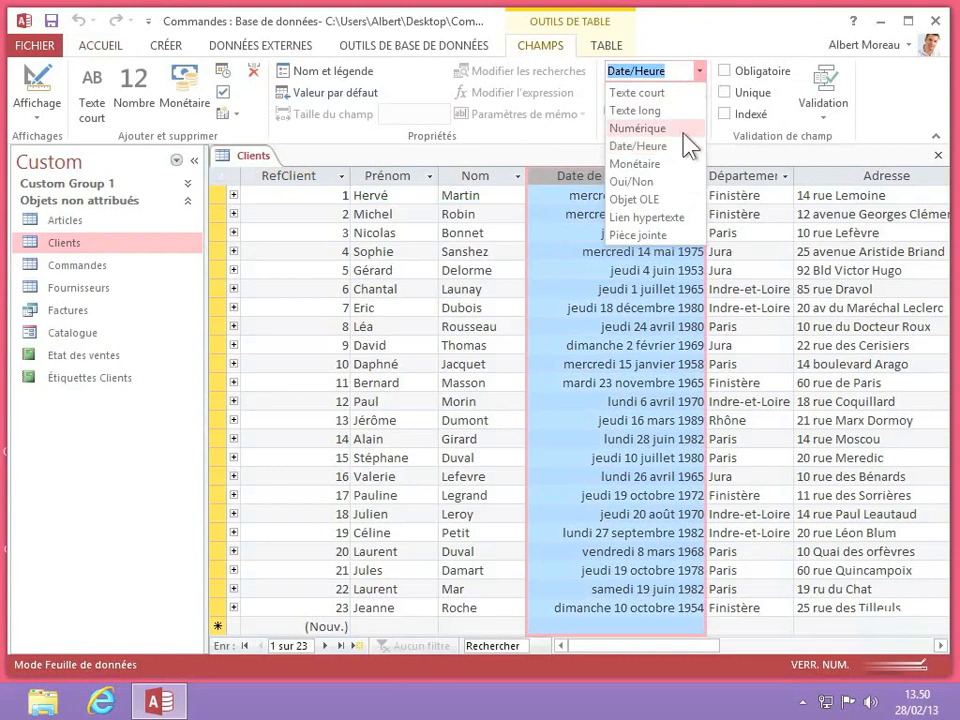
left_click(622, 145)
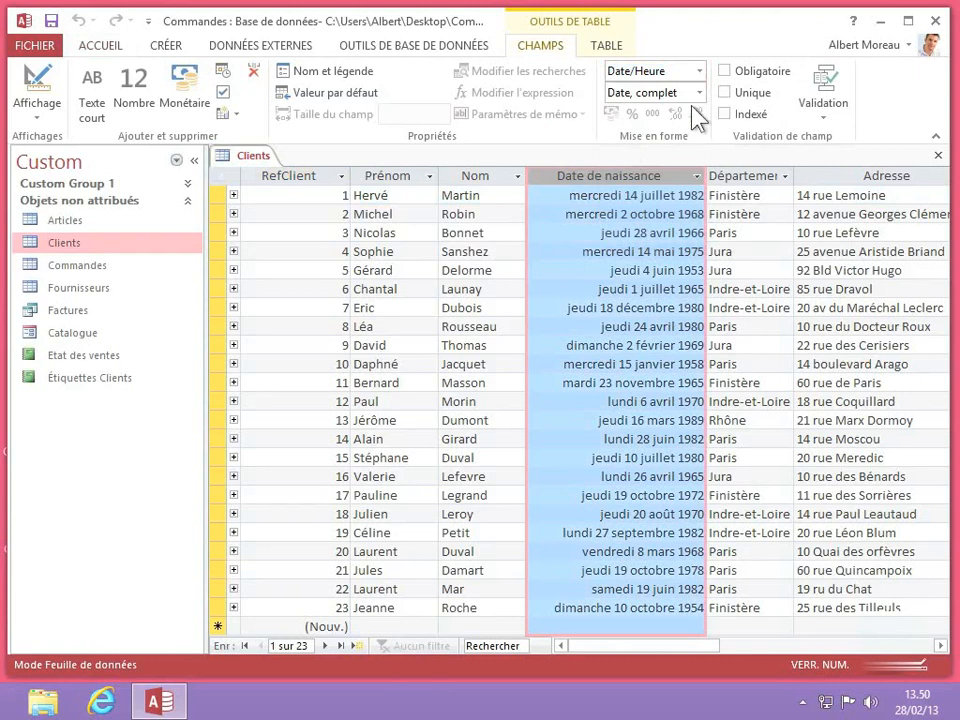
Step: Try the Date, abrégé and Date, réduit formats on the Date de naissance column, and return it to Date, complet
left_click(699, 92)
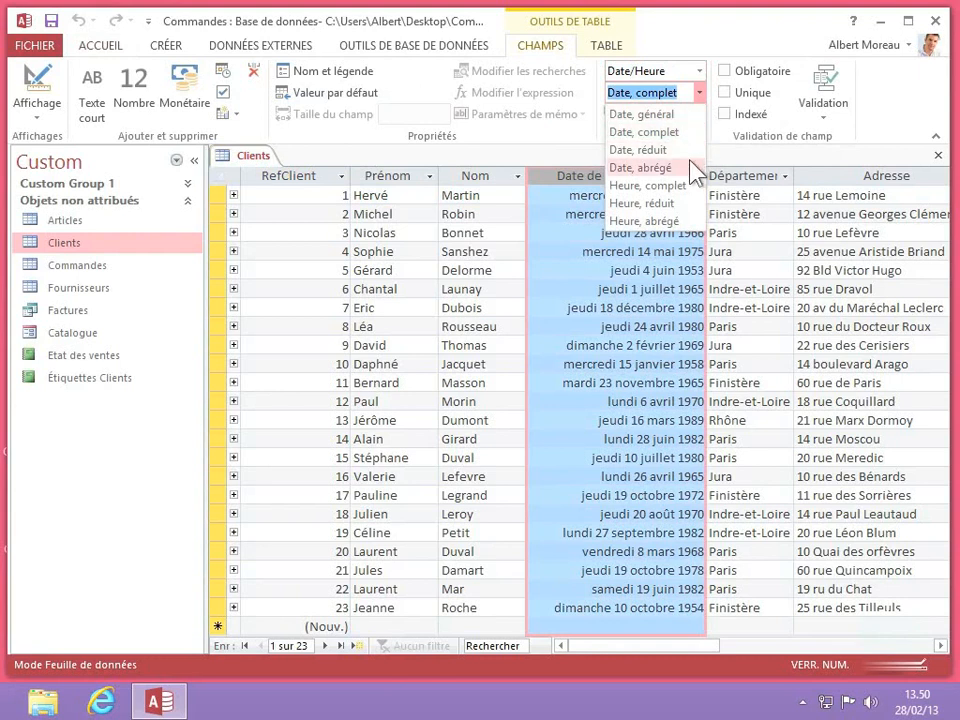
left_click(664, 168)
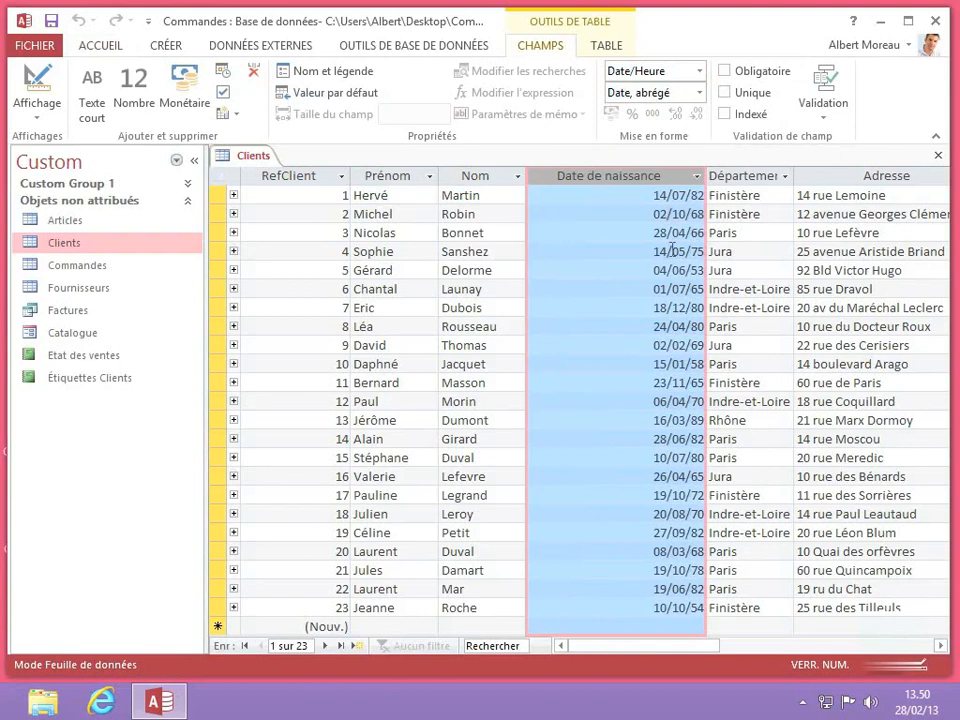
left_click(699, 92)
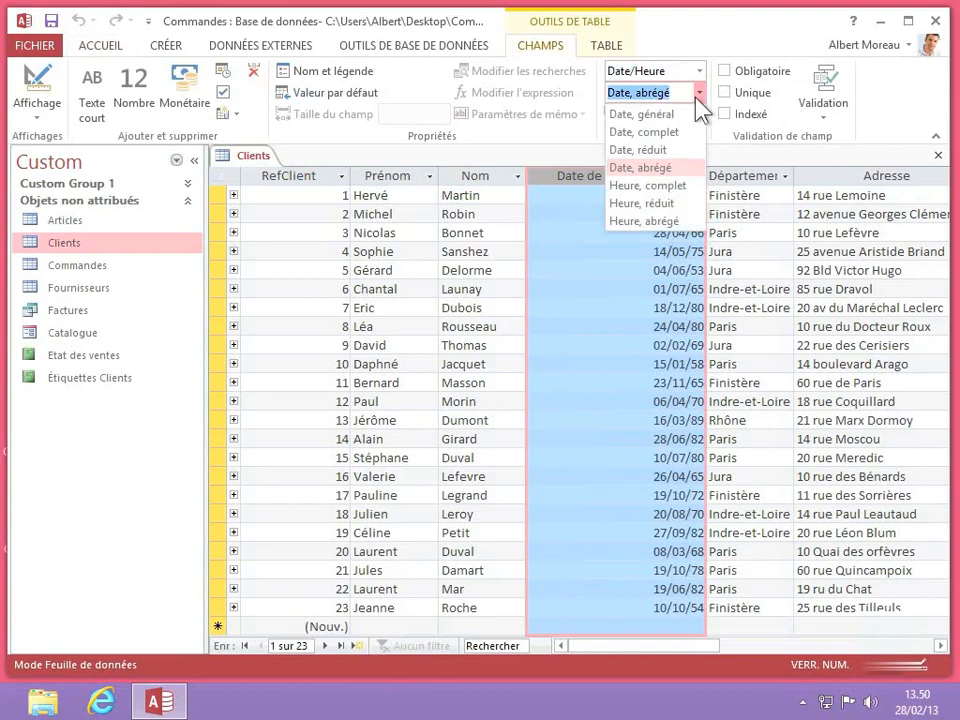
left_click(676, 152)
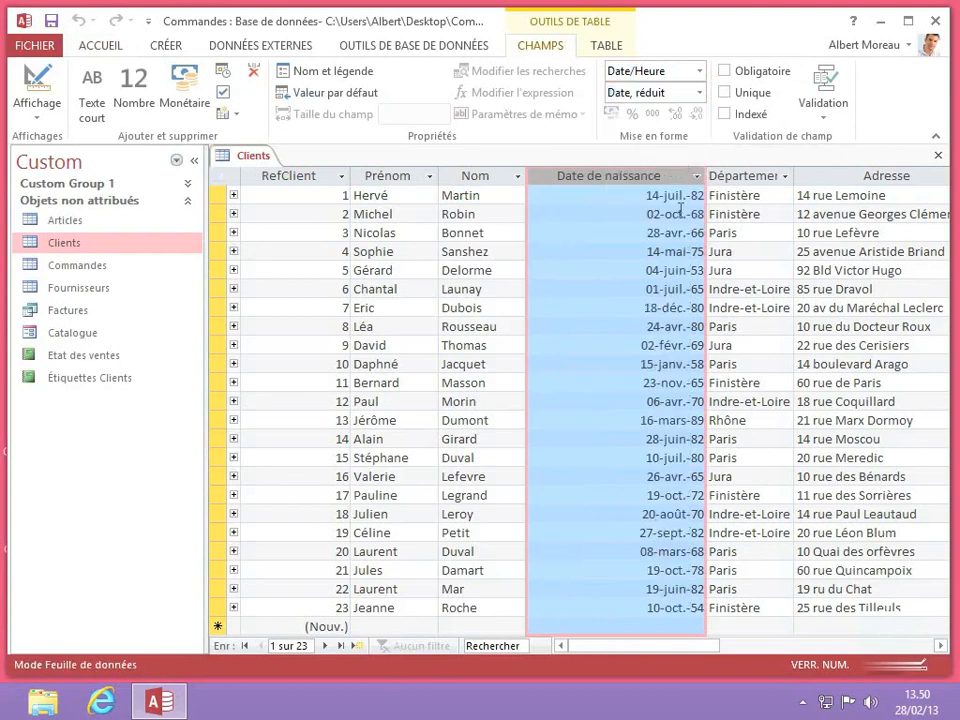
left_click(699, 92)
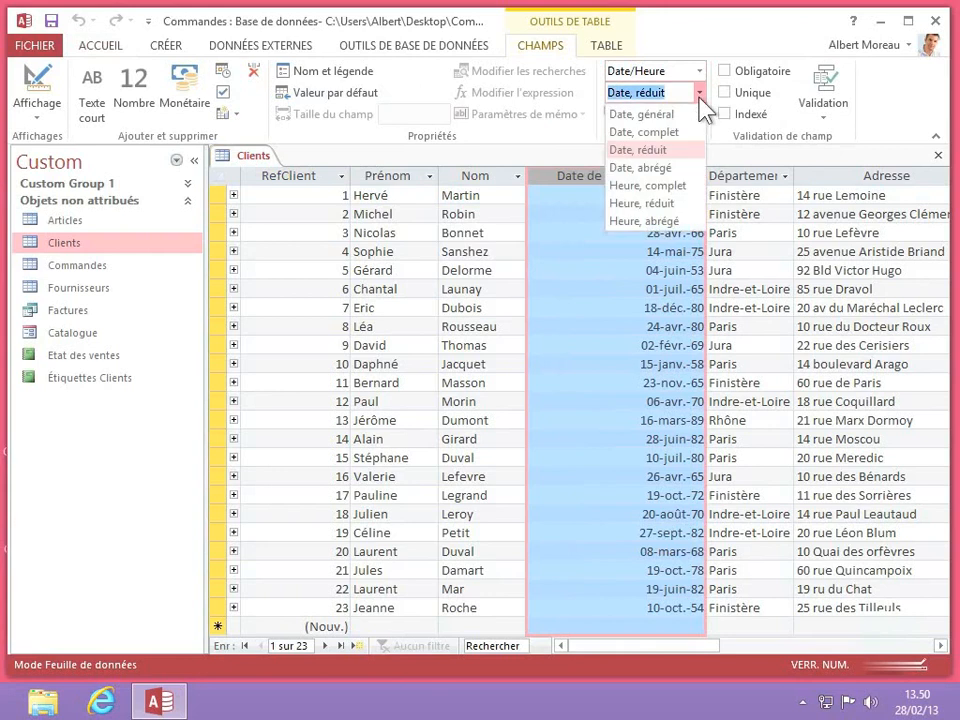
left_click(667, 134)
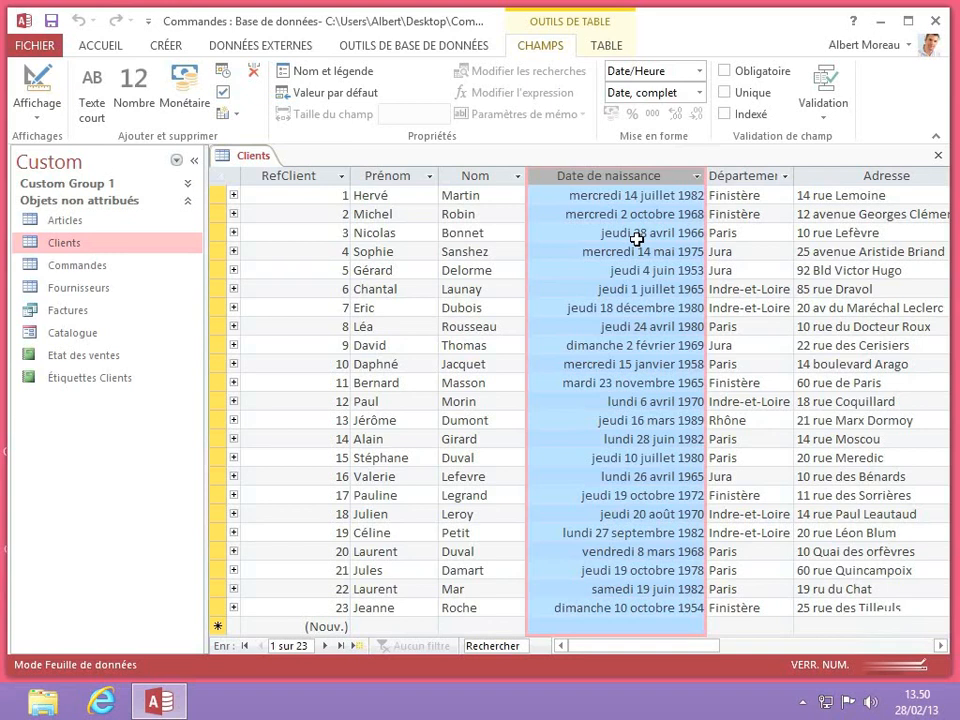
Step: Switch the Clients table to design view and choose Date/Heure as the data type of Date de naissance
right_click(246, 157)
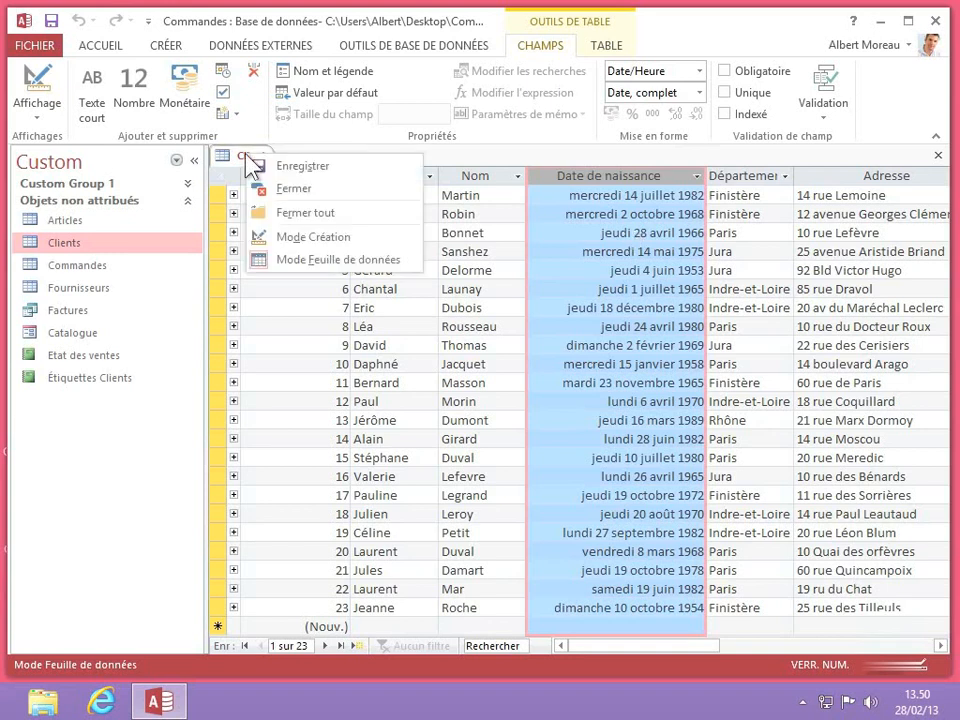
left_click(303, 237)
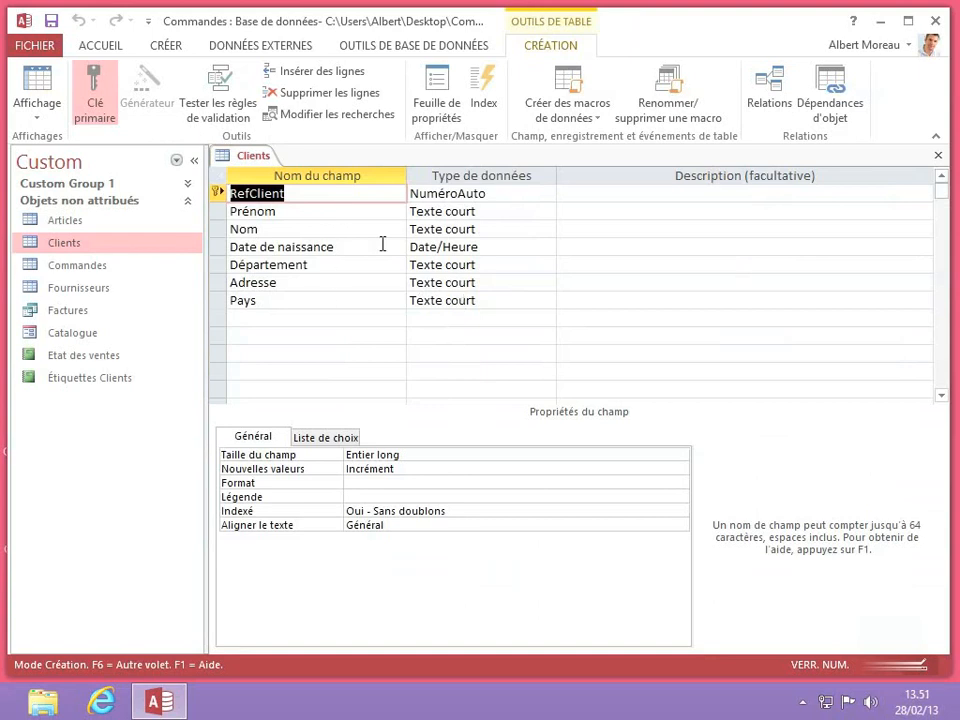
left_click(512, 243)
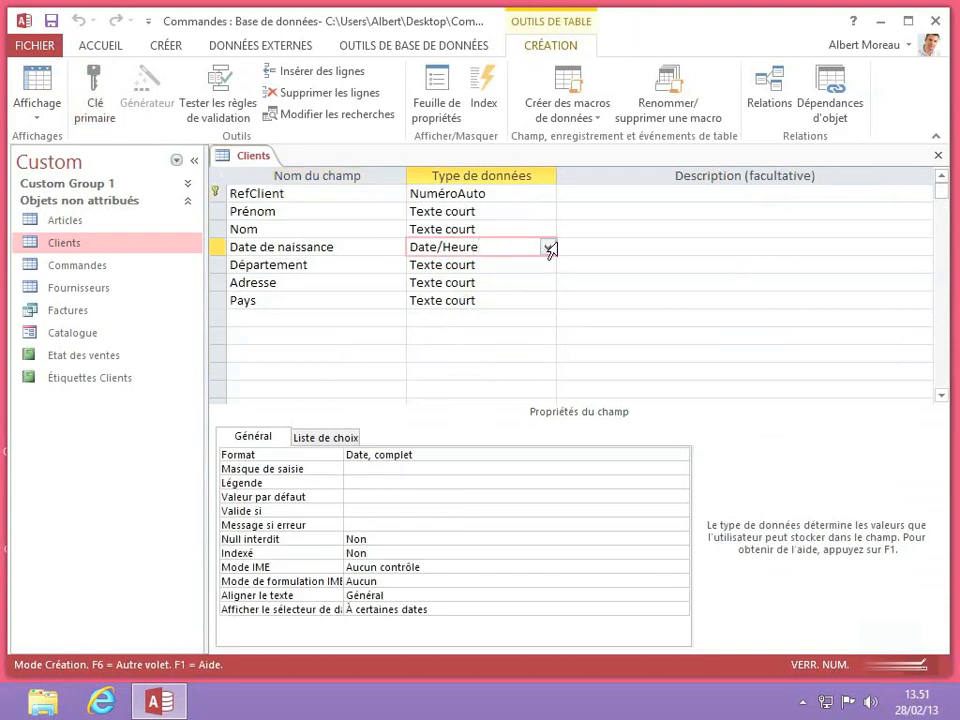
left_click(548, 248)
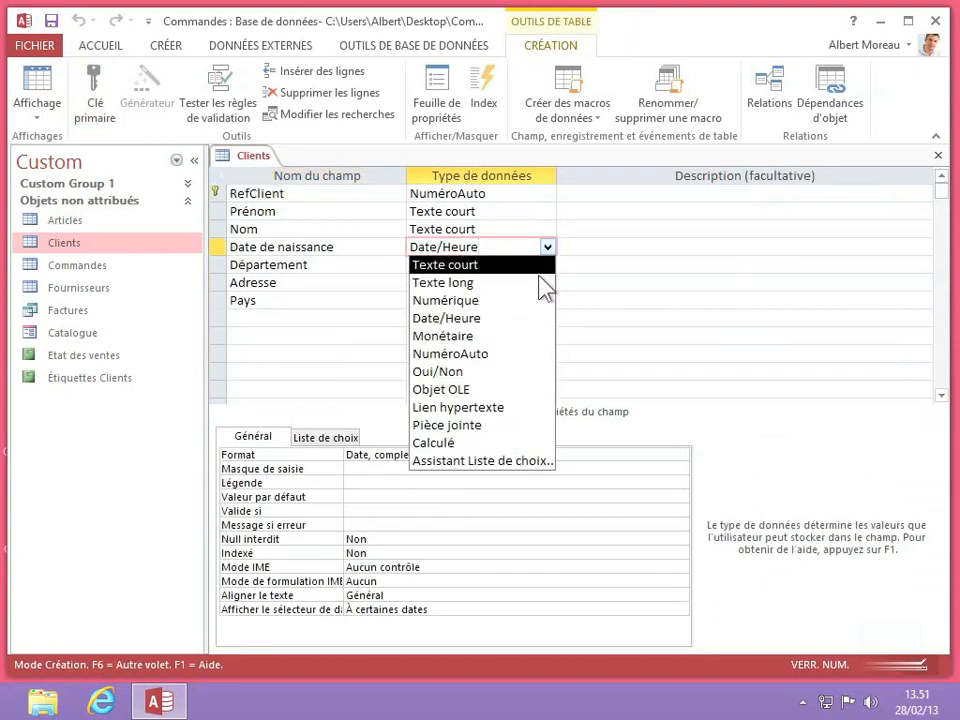
left_click(453, 320)
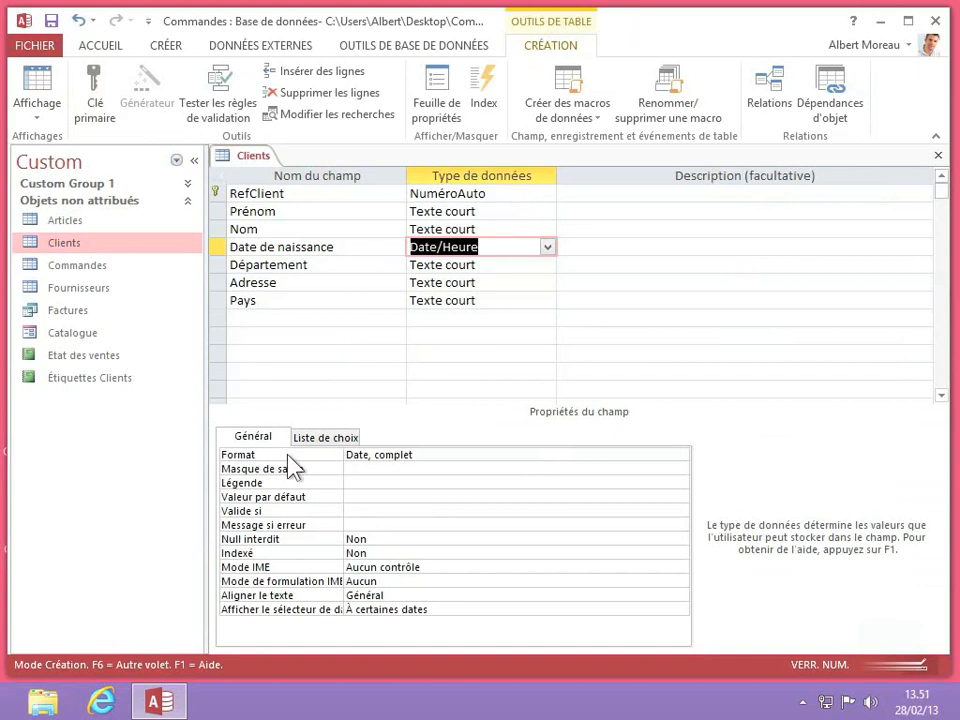
Step: Set the Format property of the Date de naissance field to Date, complet
left_click(437, 454)
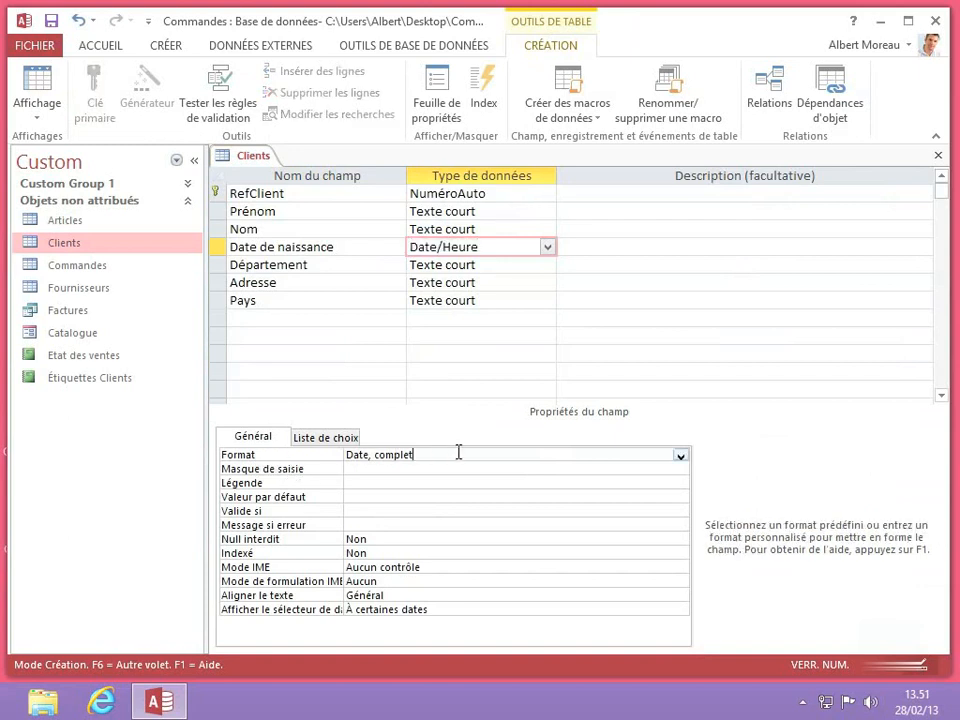
left_click(681, 457)
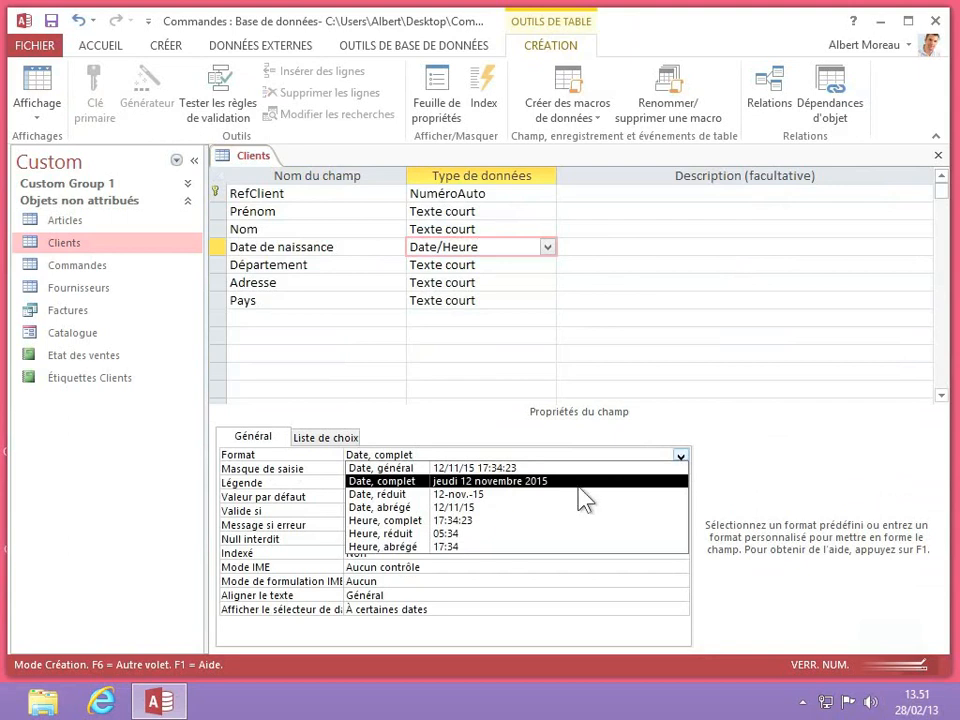
left_click(493, 481)
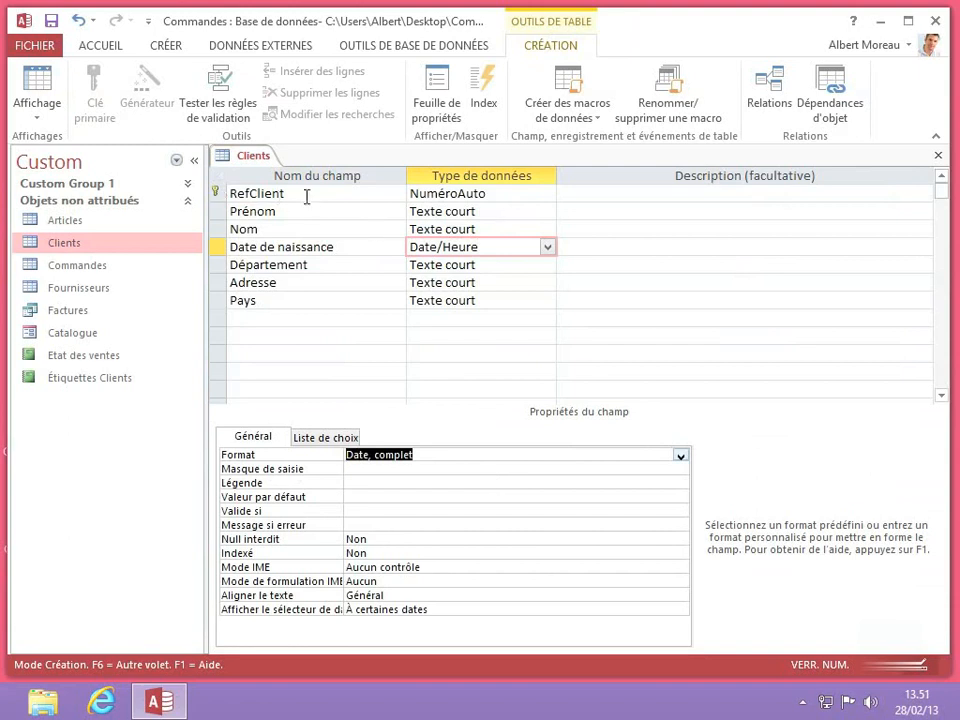
Step: Choose NuméroAuto as the data type of the RefClient primary key field
left_click(535, 192)
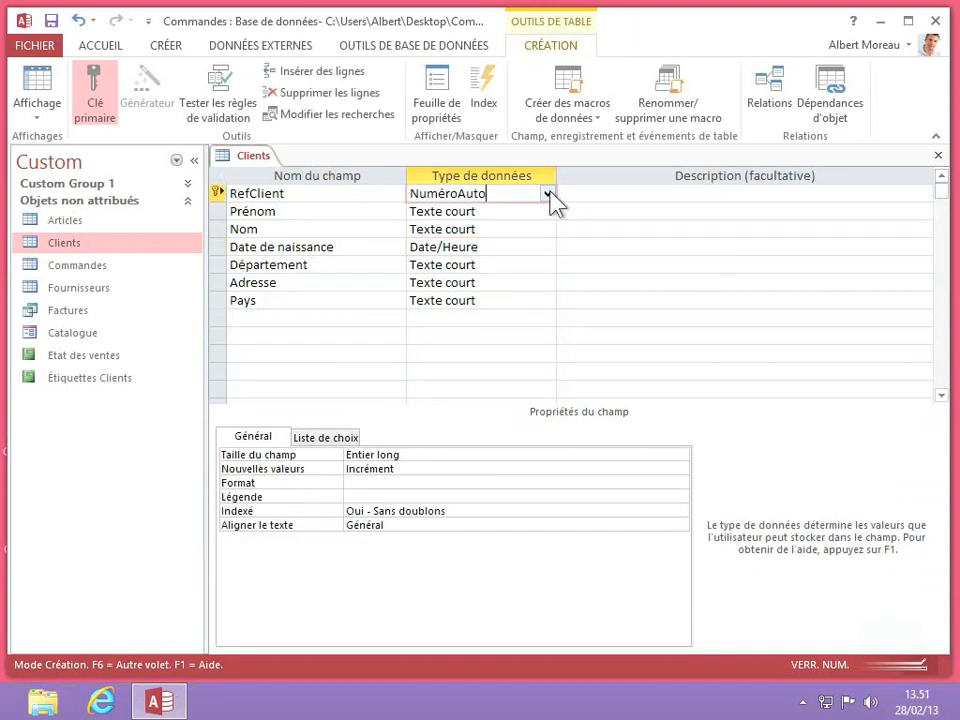
left_click(548, 193)
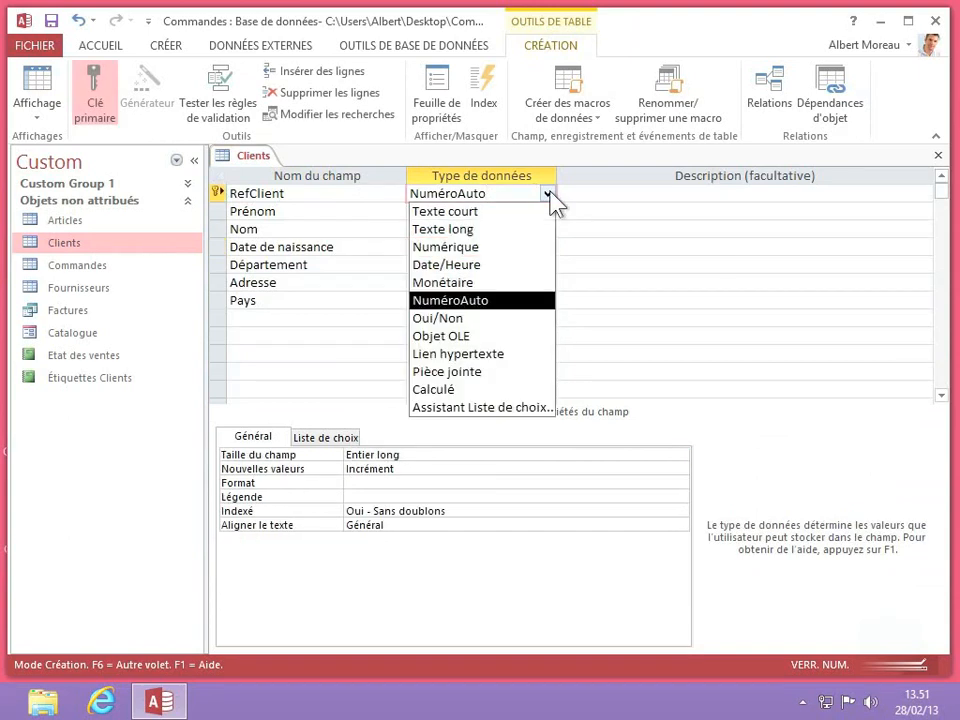
left_click(482, 302)
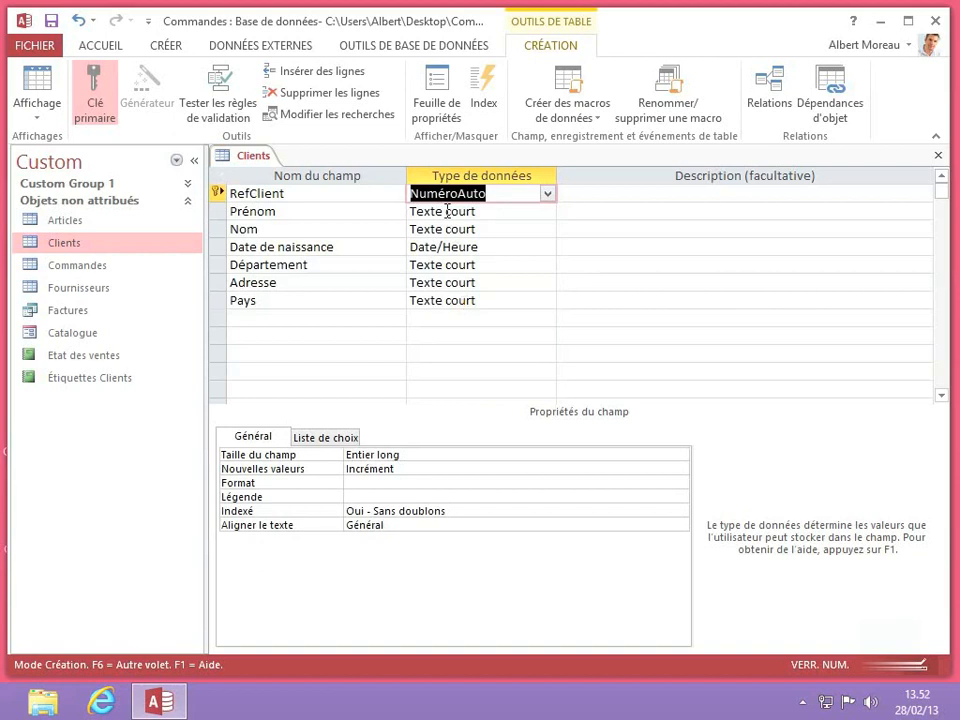
Step: Review the data types available for the Prénom field without changing its type
left_click(496, 211)
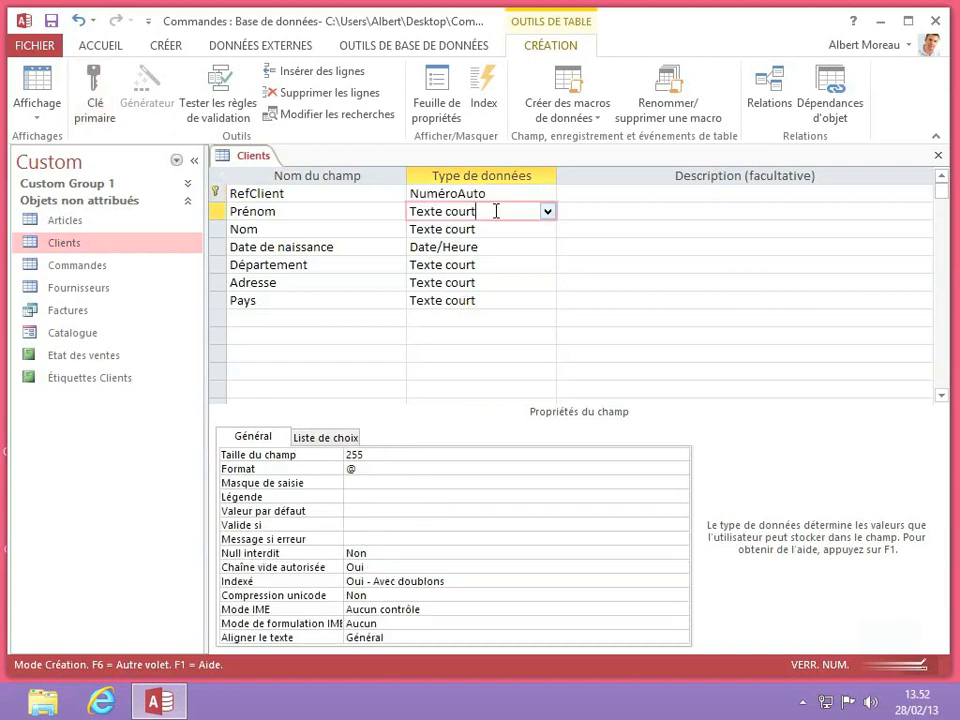
left_click(548, 212)
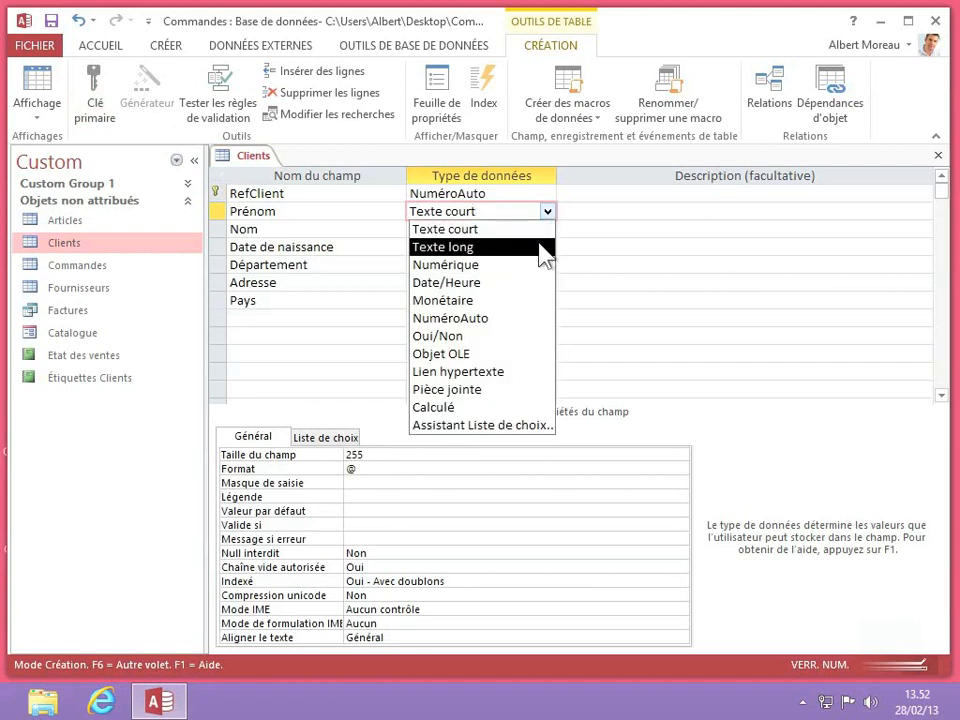
left_click(548, 213)
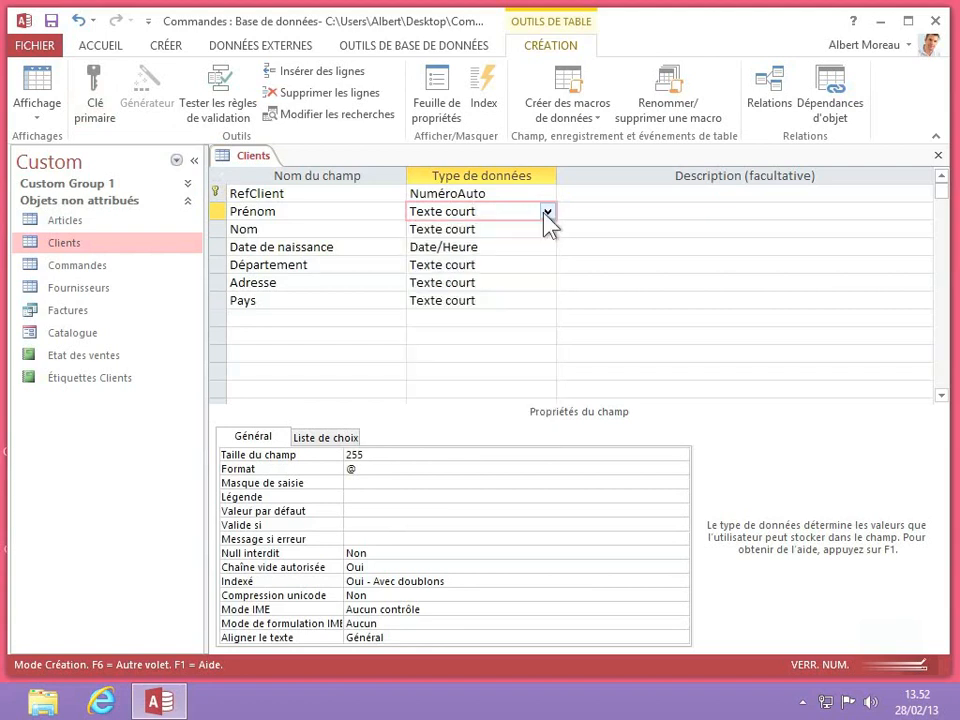
Step: Add a field named Valeur des achats below Pays, with the Numérique data type
left_click(354, 319)
type("Va")
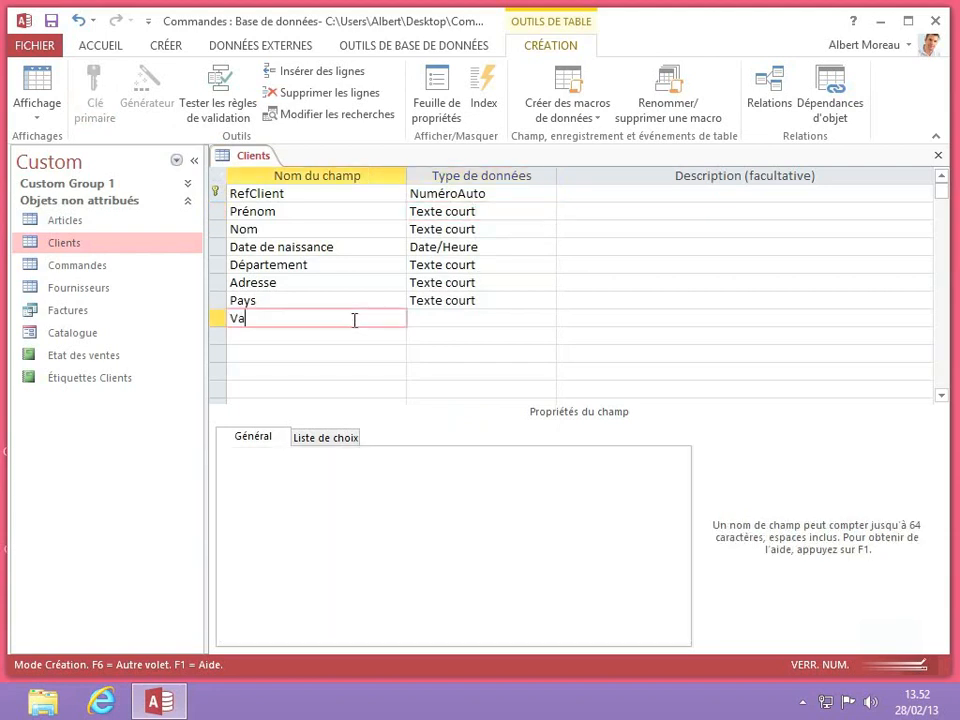
type("leur des achats")
left_click(467, 318)
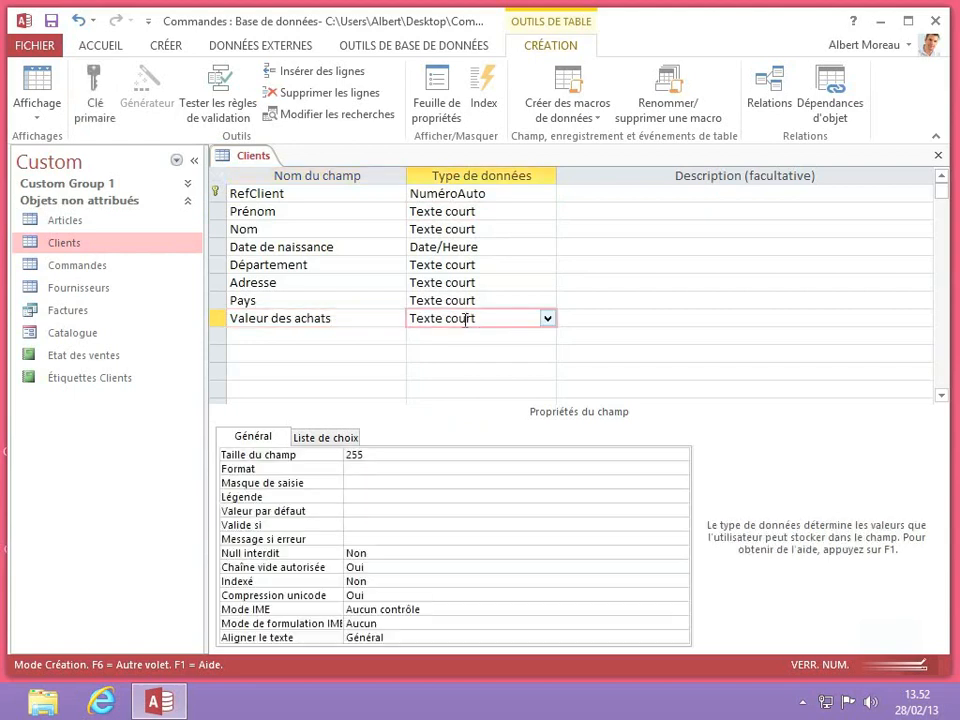
left_click(547, 320)
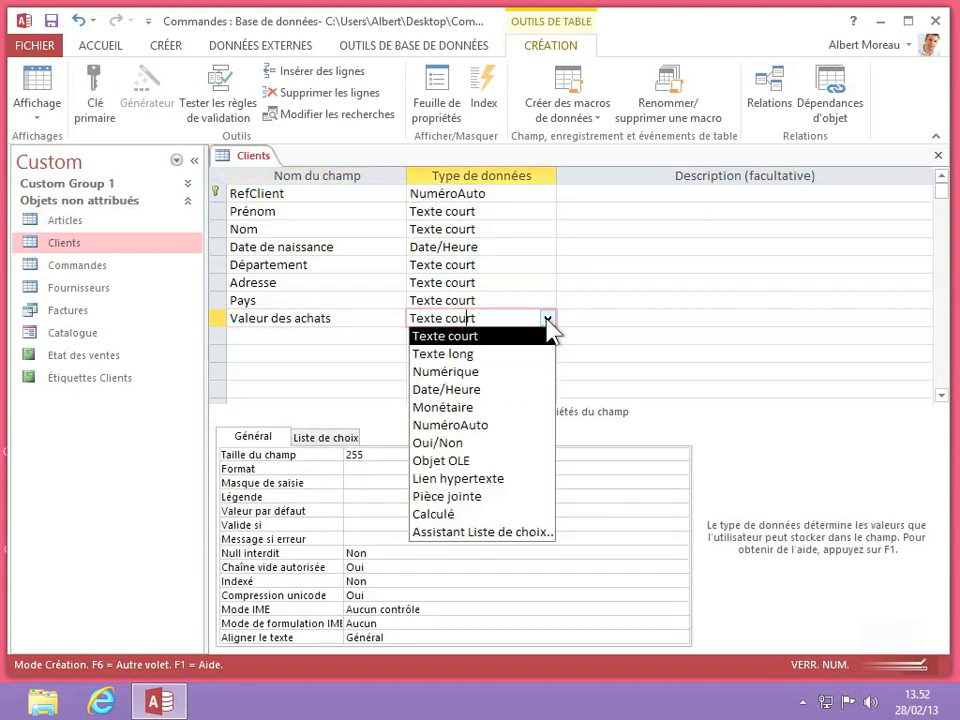
left_click(457, 371)
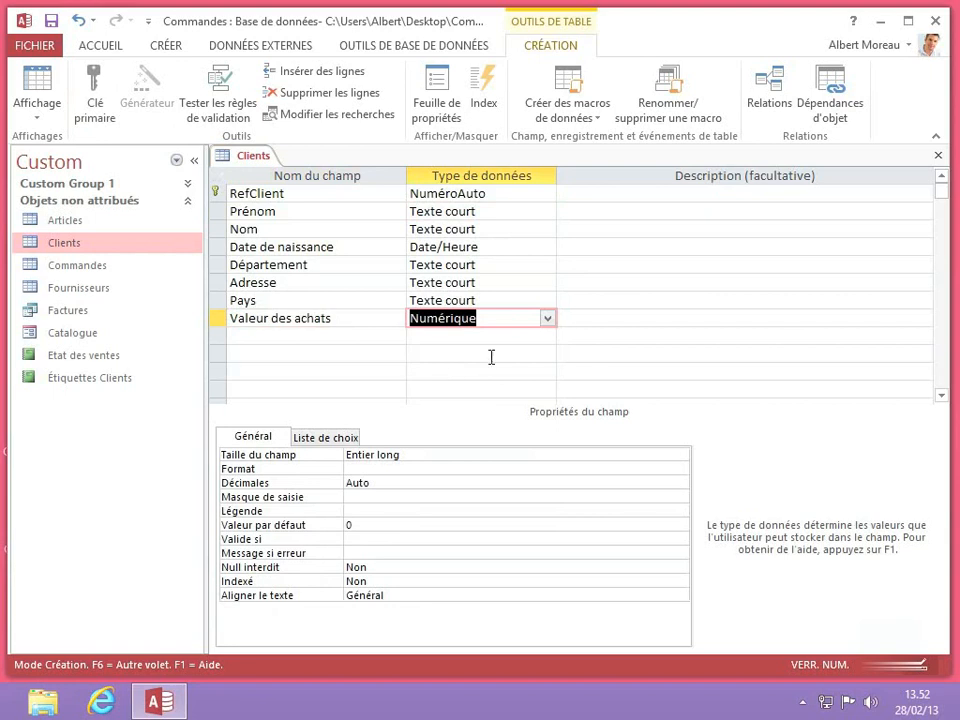
Step: Change the data type of Valeur des achats to Monétaire and set its Format property to Euro
left_click(547, 318)
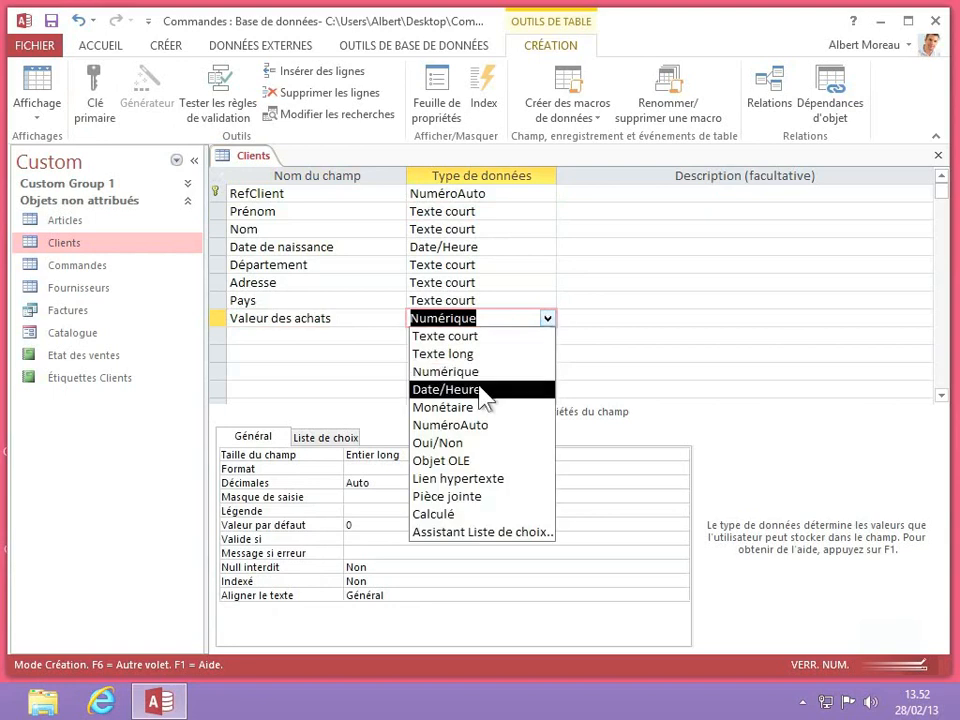
left_click(440, 407)
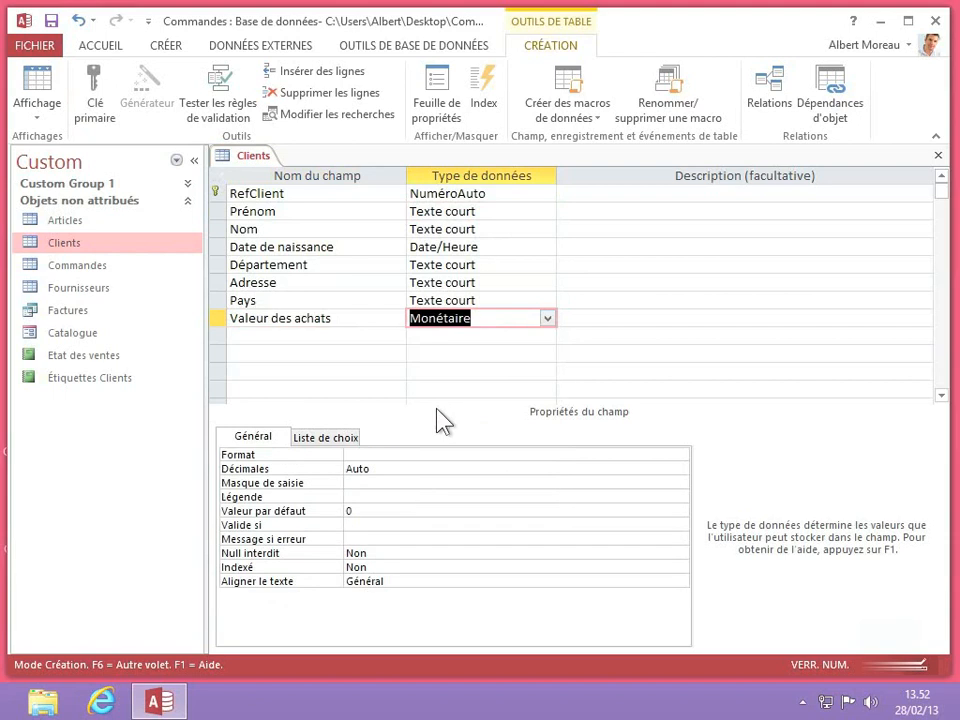
left_click(469, 454)
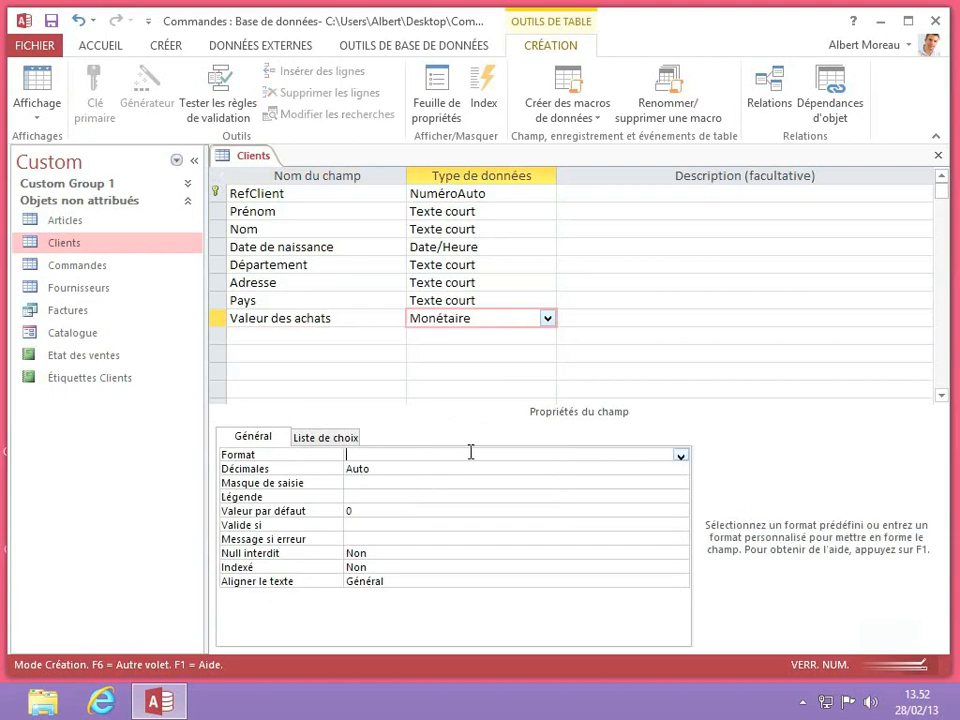
left_click(680, 456)
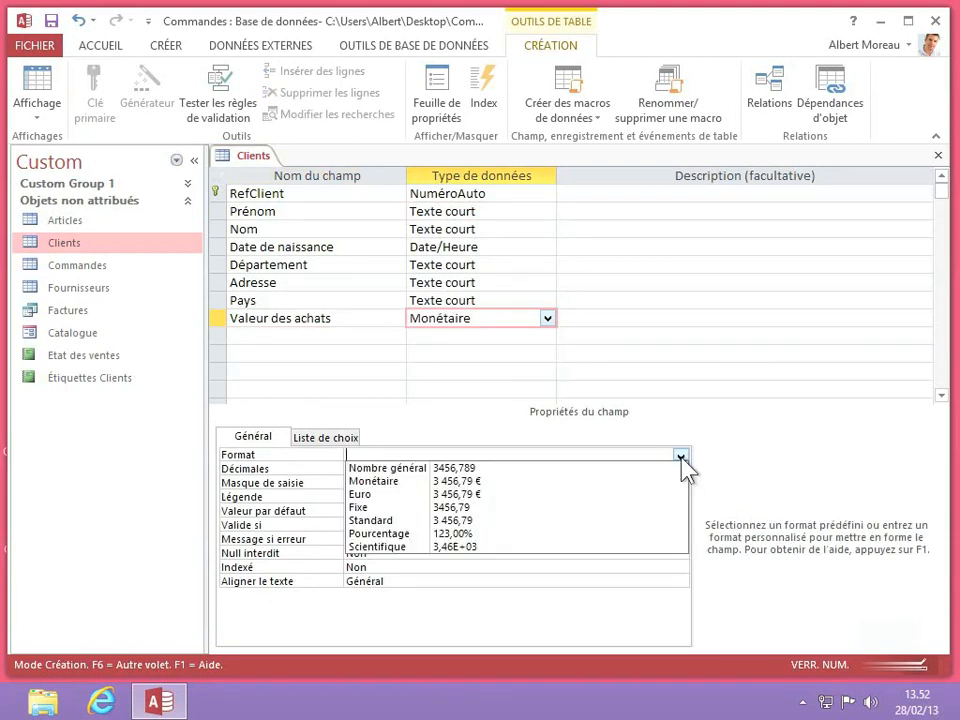
left_click(481, 494)
Step: Set the number of decimals of the Valeur des achats field to 2
left_click(391, 468)
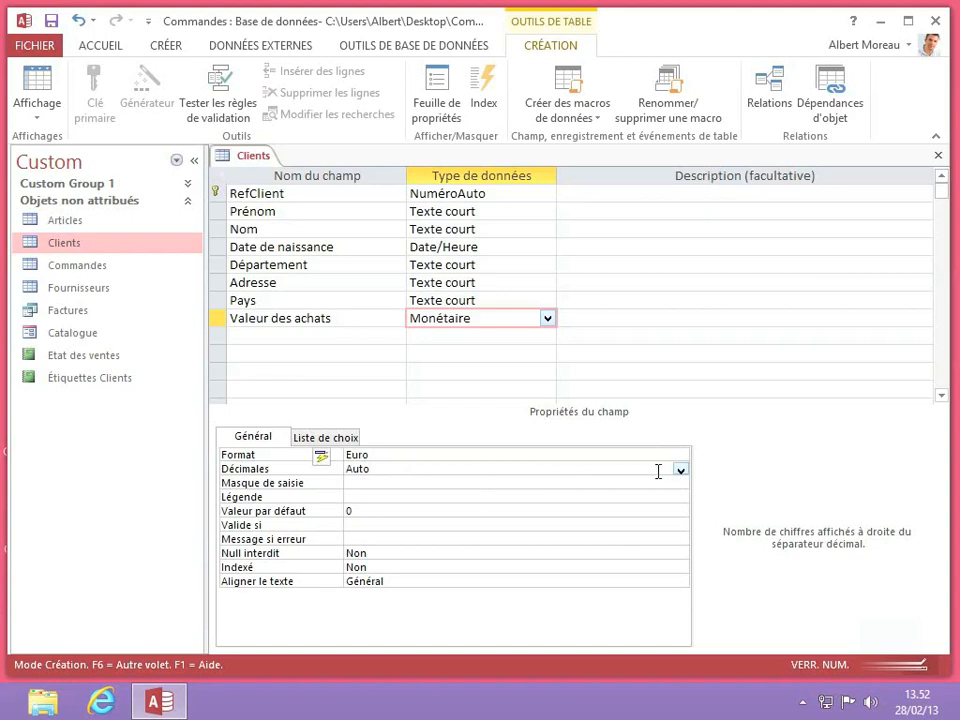
left_click(680, 470)
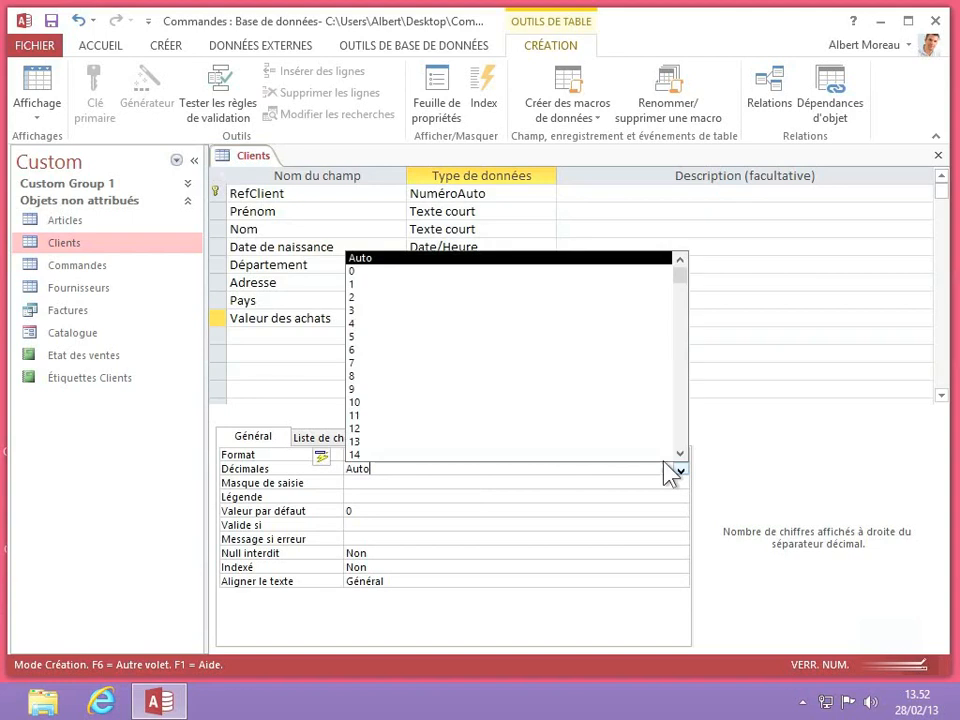
left_click(449, 298)
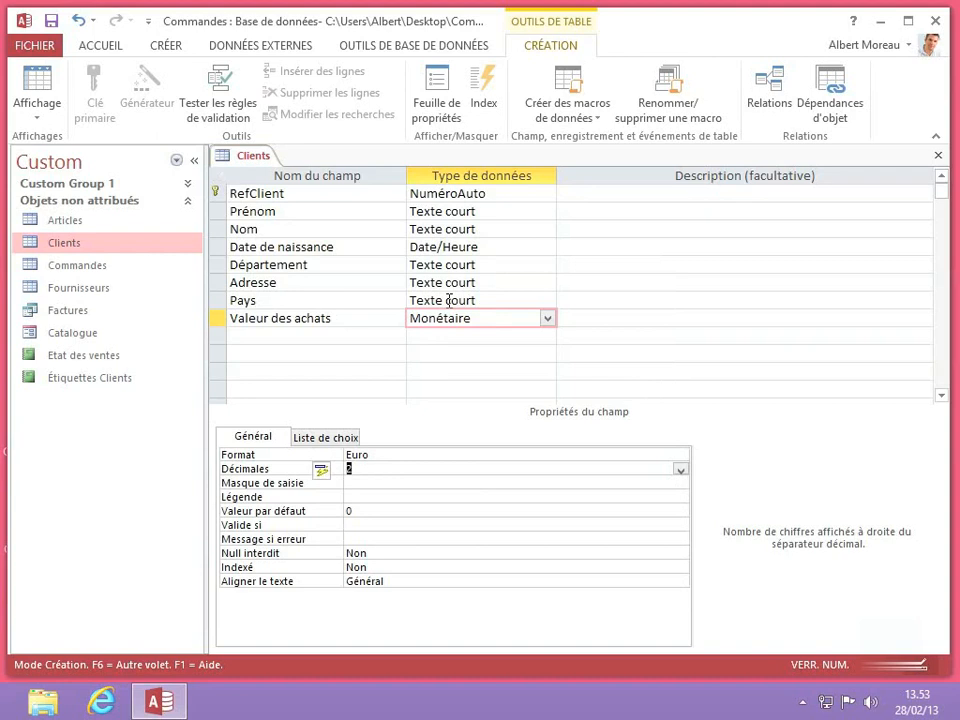
Step: Review the data types available for the Valeur des achats field, keeping its Monétaire type
left_click(547, 318)
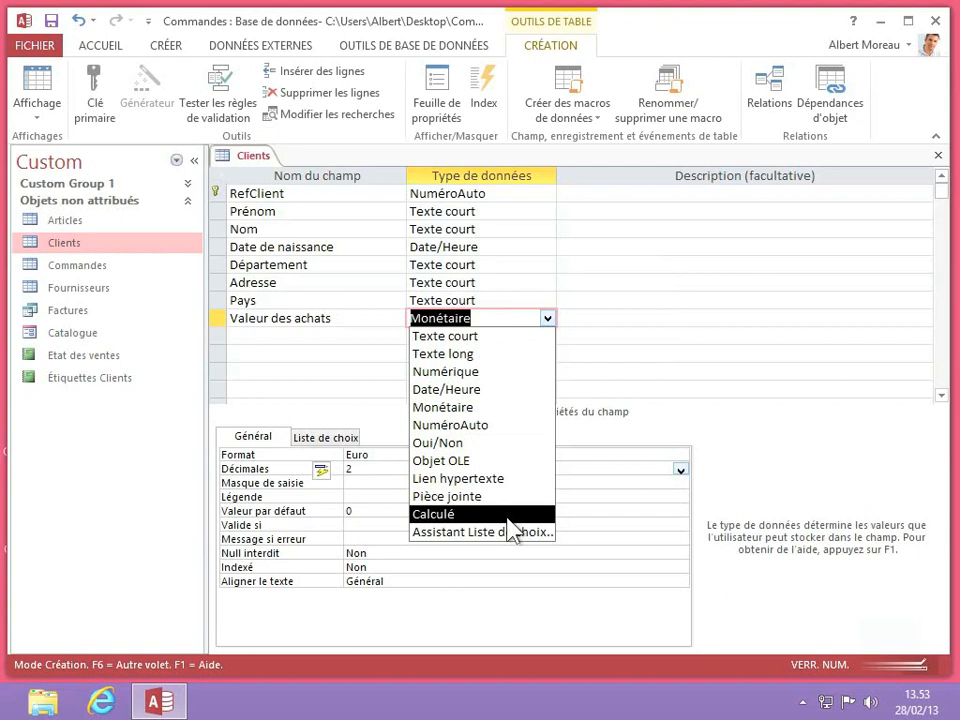
left_click(649, 419)
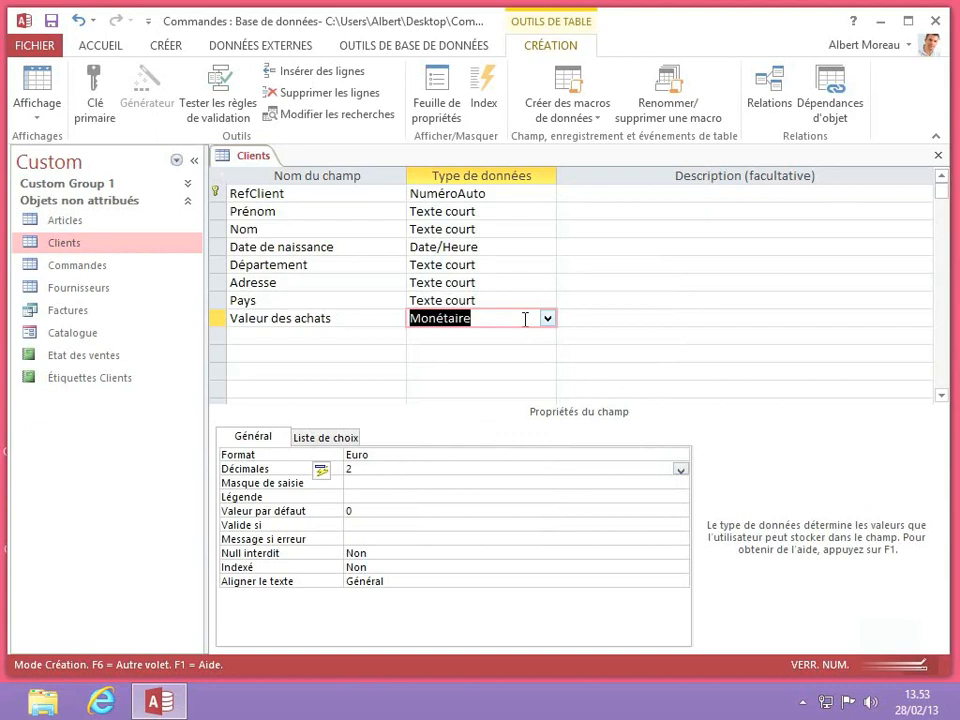
Step: Save the Clients table and close it
right_click(244, 158)
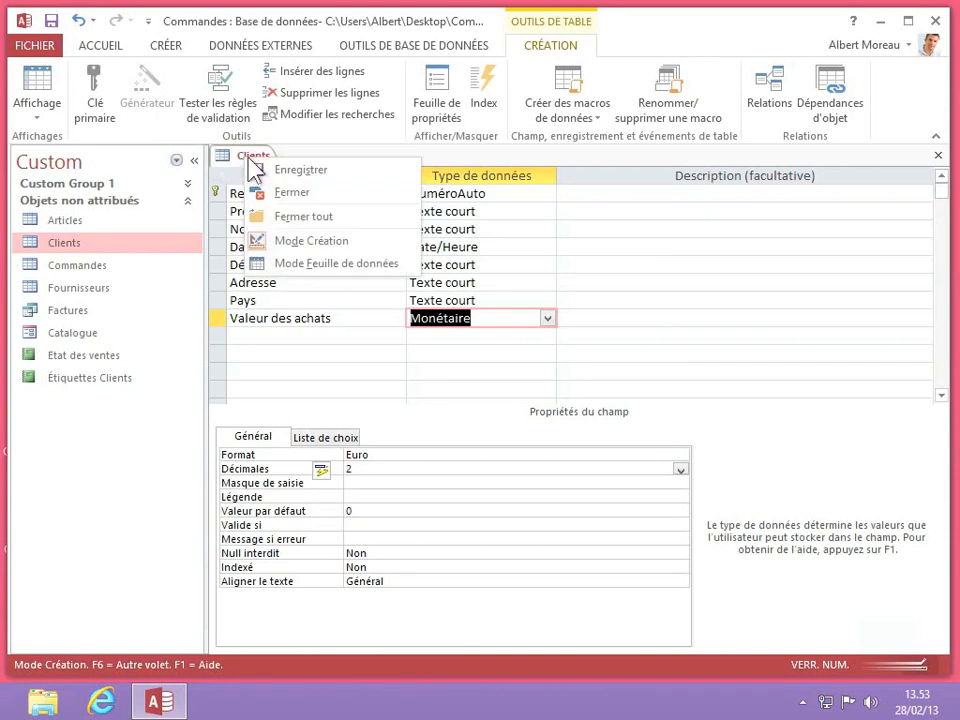
left_click(273, 167)
right_click(251, 160)
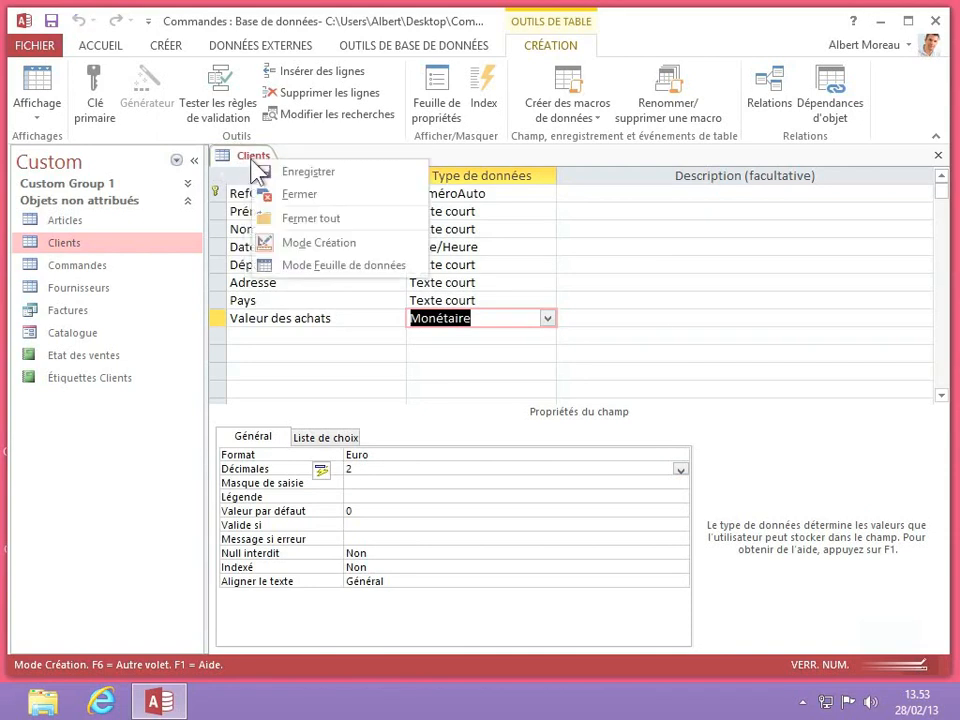
left_click(305, 196)
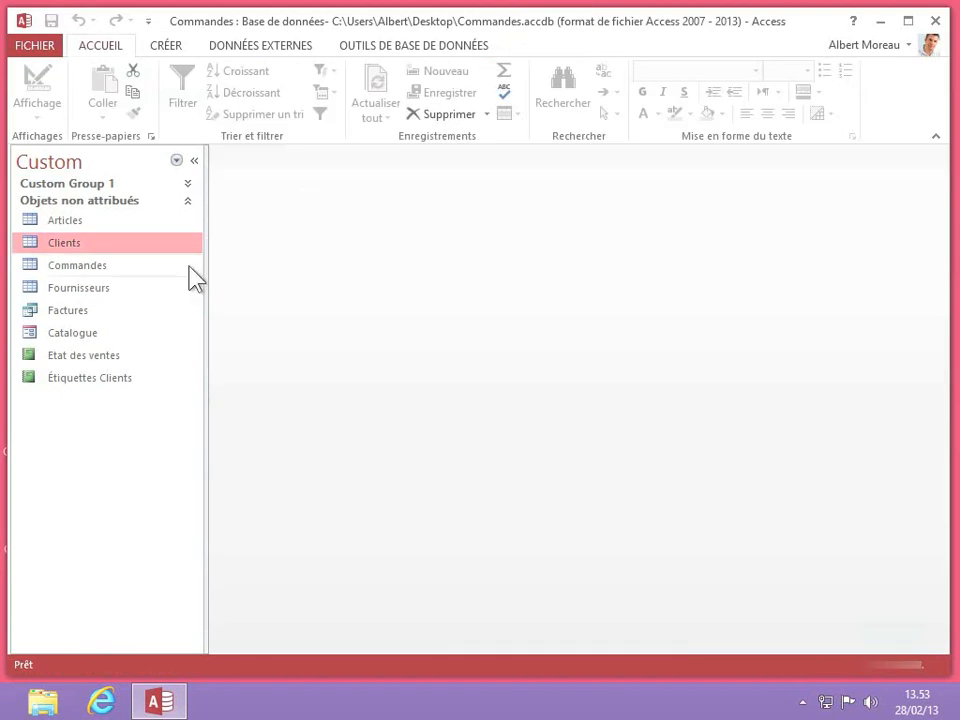
Step: Open the Factures query and switch it to design view
double_click(60, 311)
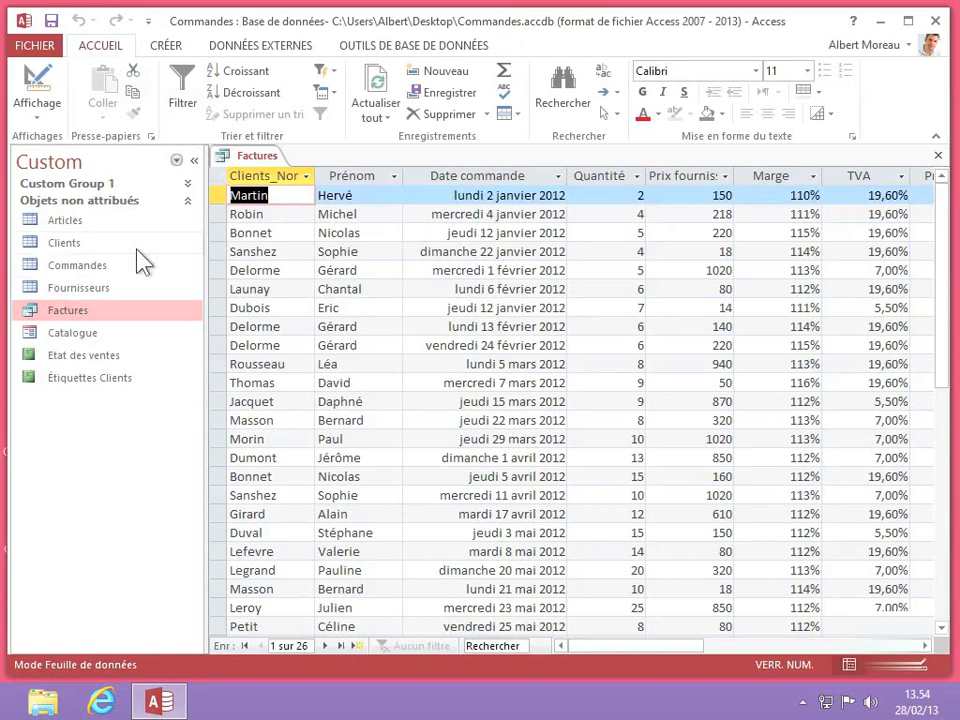
right_click(265, 168)
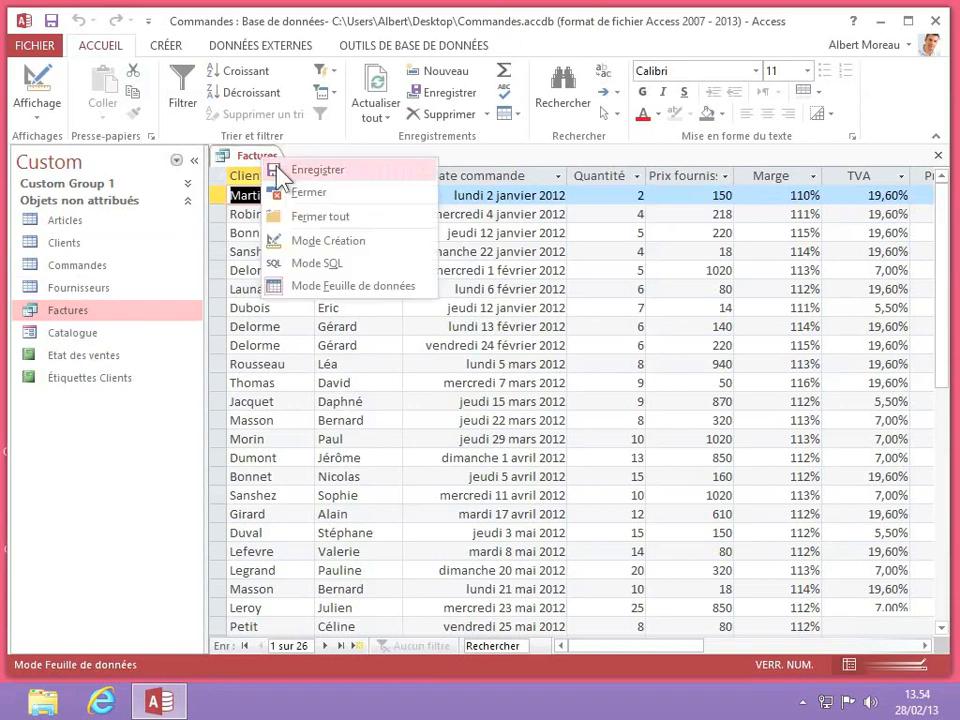
left_click(328, 241)
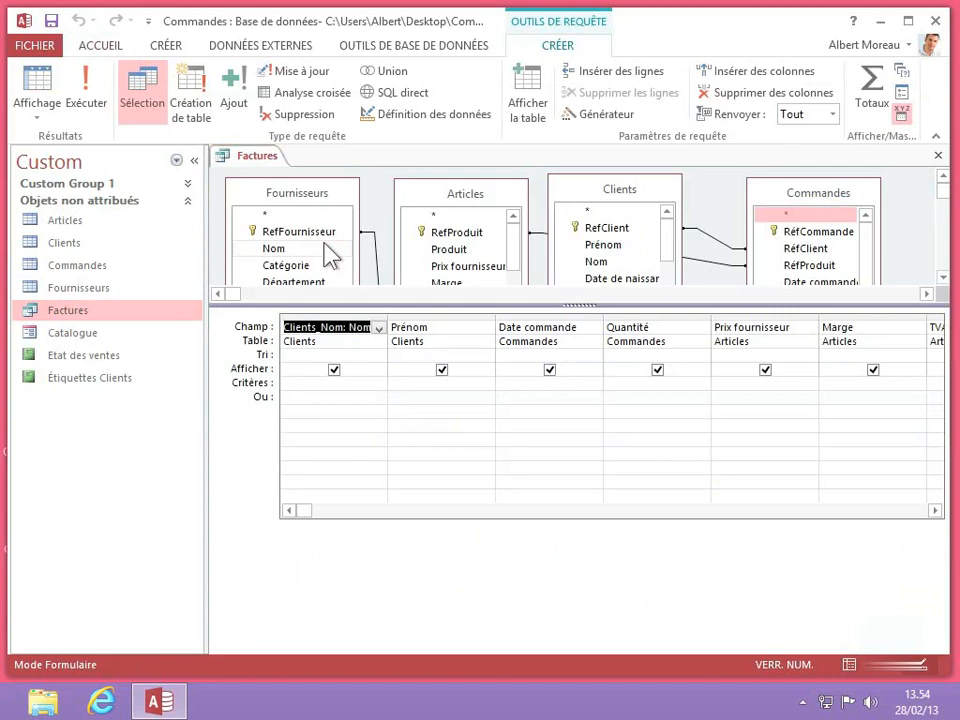
Step: Set the Format property of the Date commande field in the Factures query to Date, abrégé
left_click(473, 327)
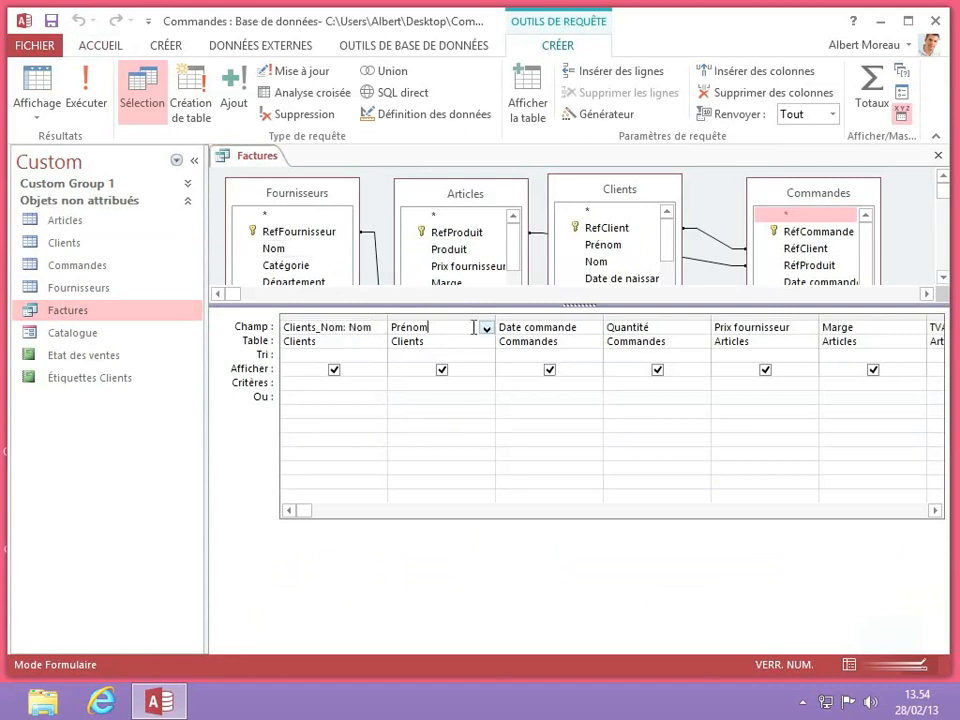
left_click(587, 329)
right_click(588, 330)
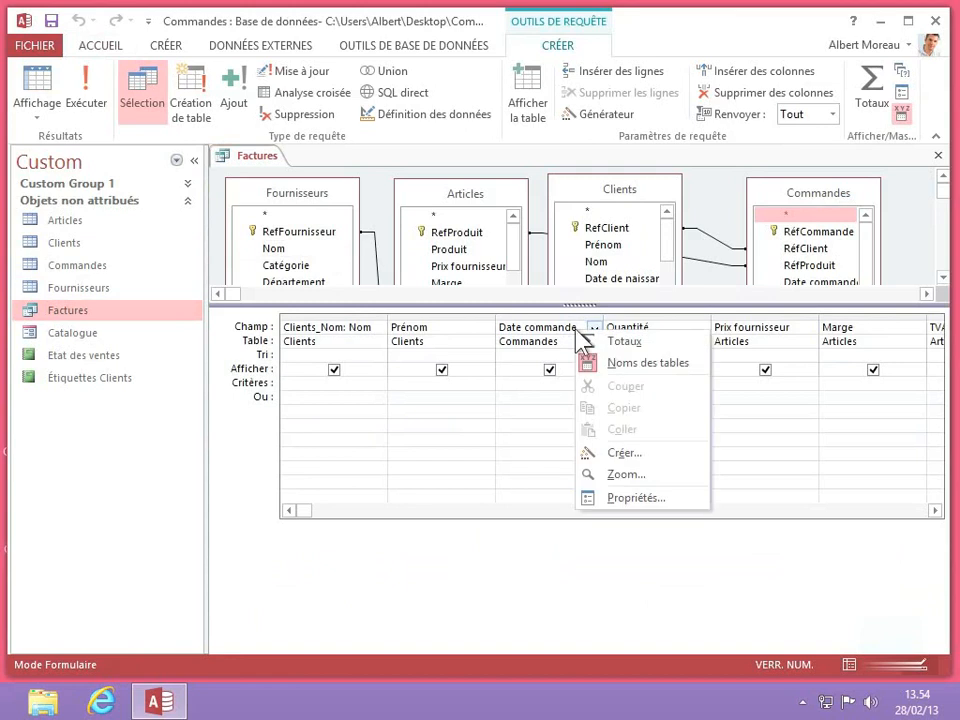
left_click(633, 500)
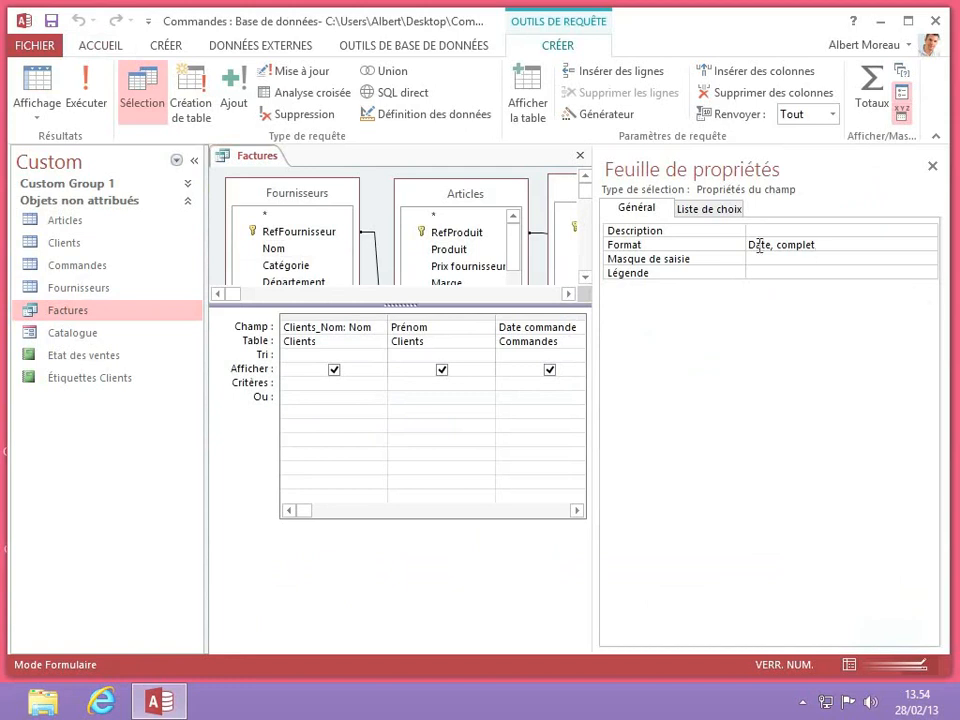
left_click(839, 244)
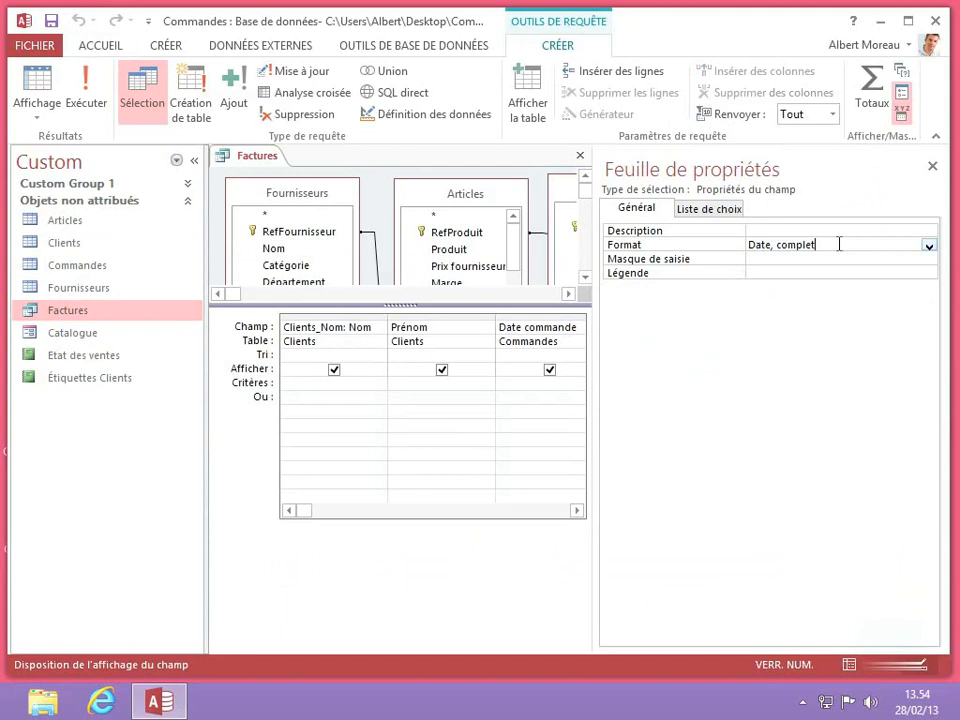
left_click(929, 246)
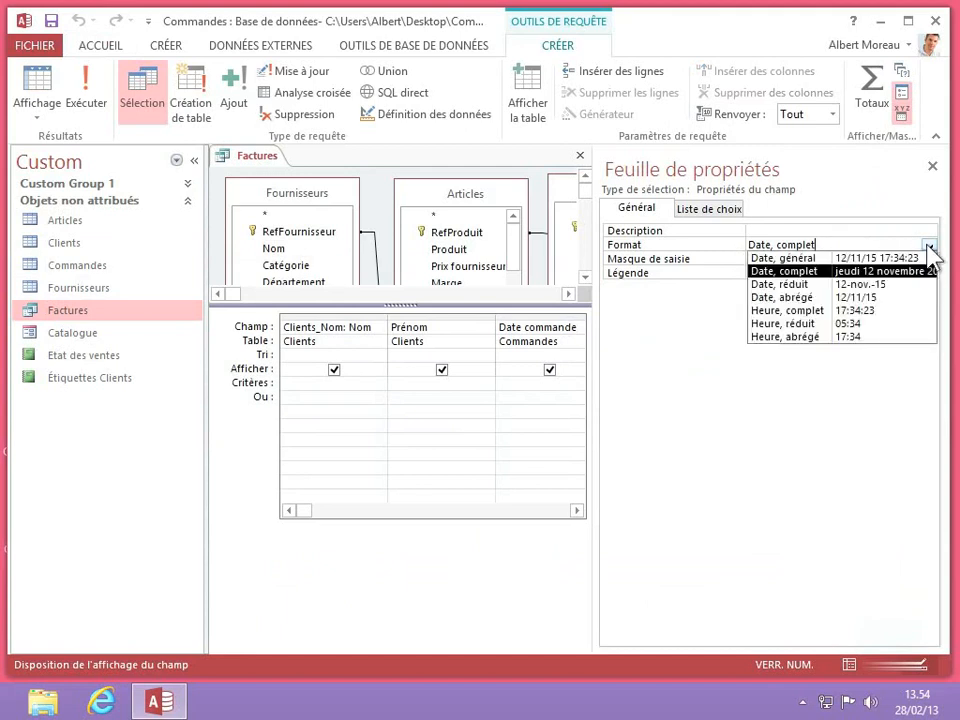
left_click(900, 297)
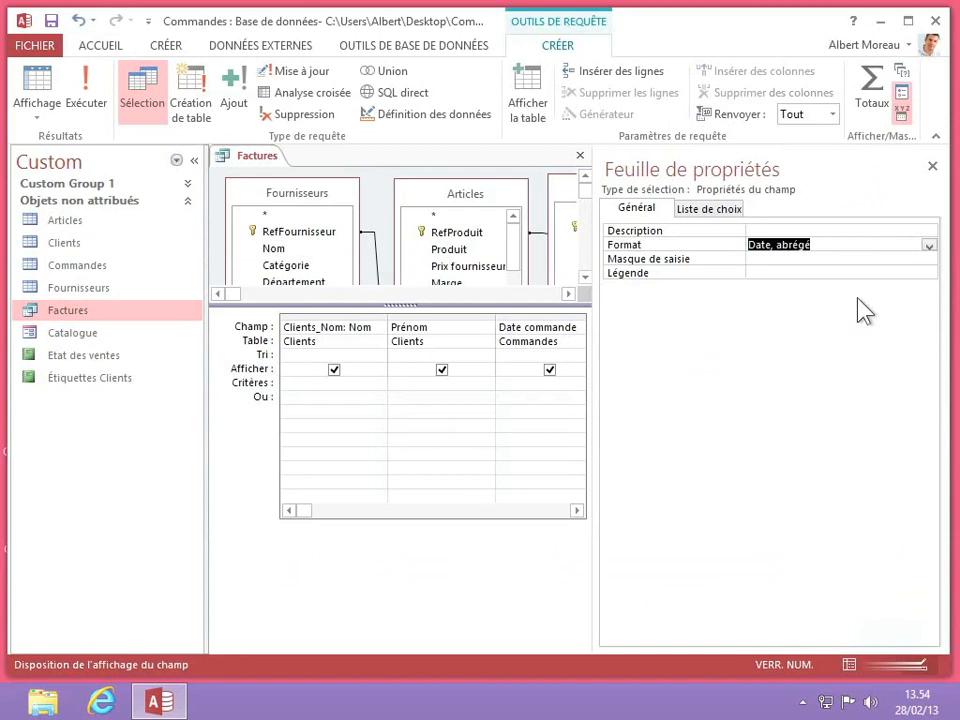
left_click(932, 166)
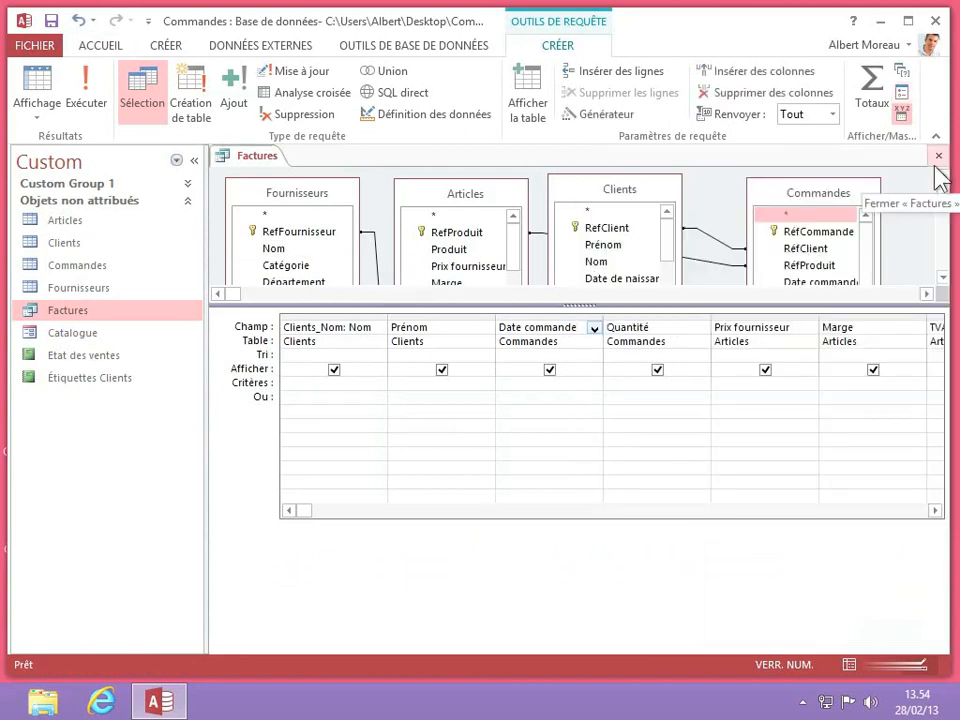
Step: Set the Format property of the Prix fournisseur field in the Factures query to Monétaire
left_click(809, 328)
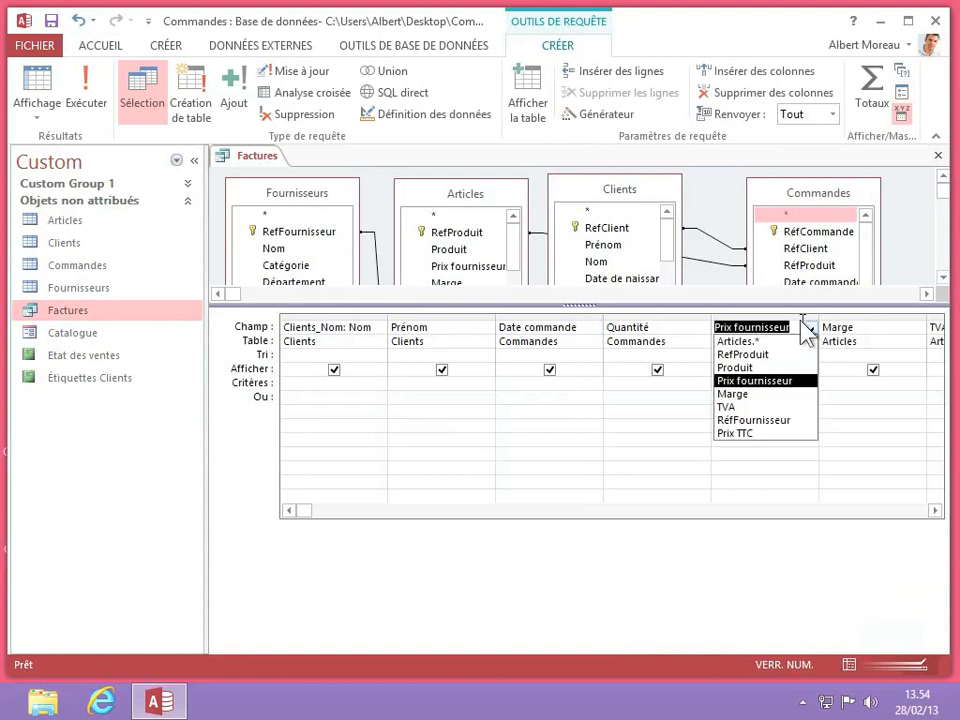
left_click(795, 320)
right_click(788, 322)
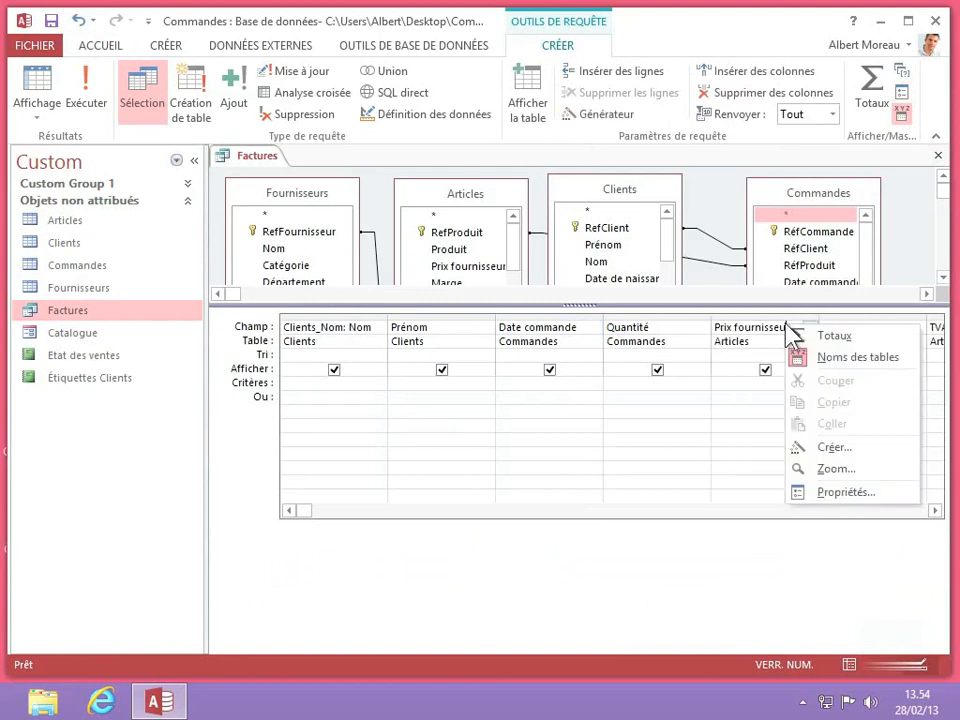
left_click(824, 493)
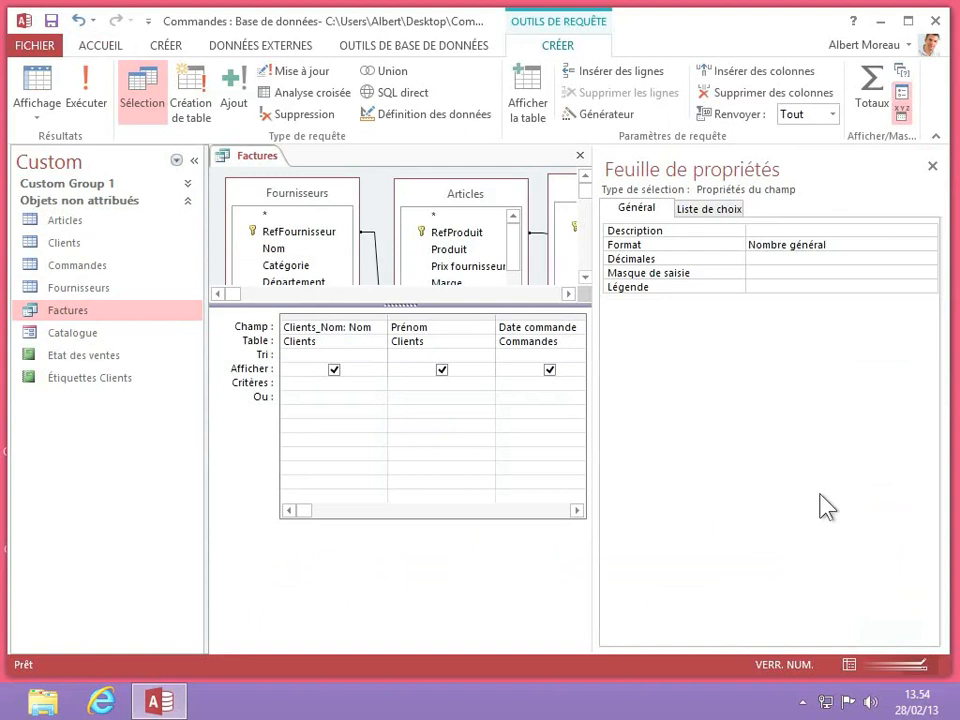
left_click(894, 246)
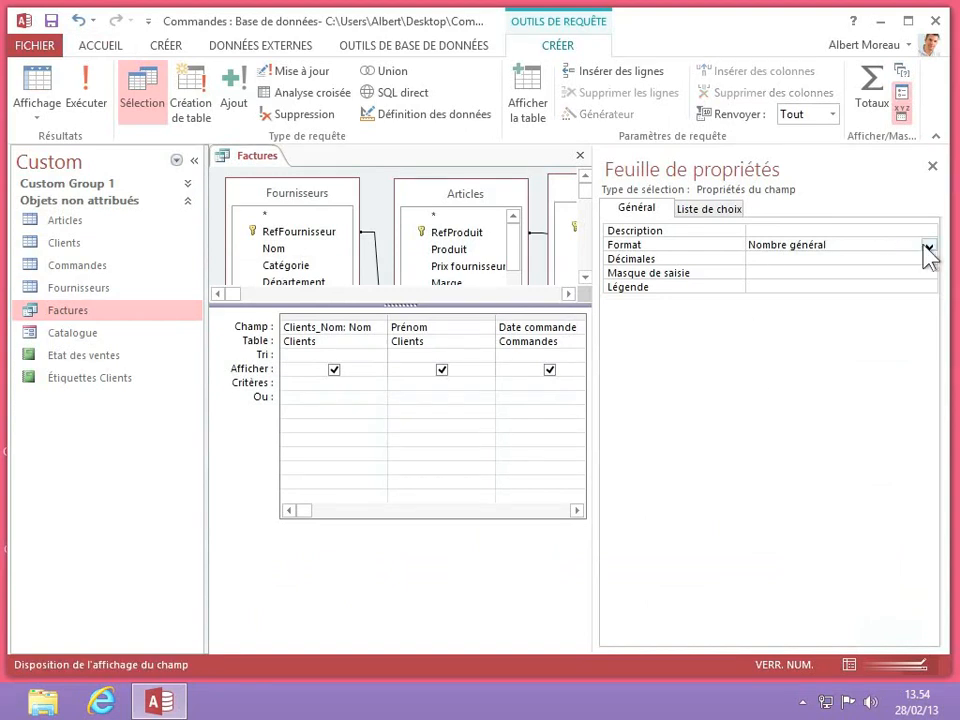
left_click(928, 248)
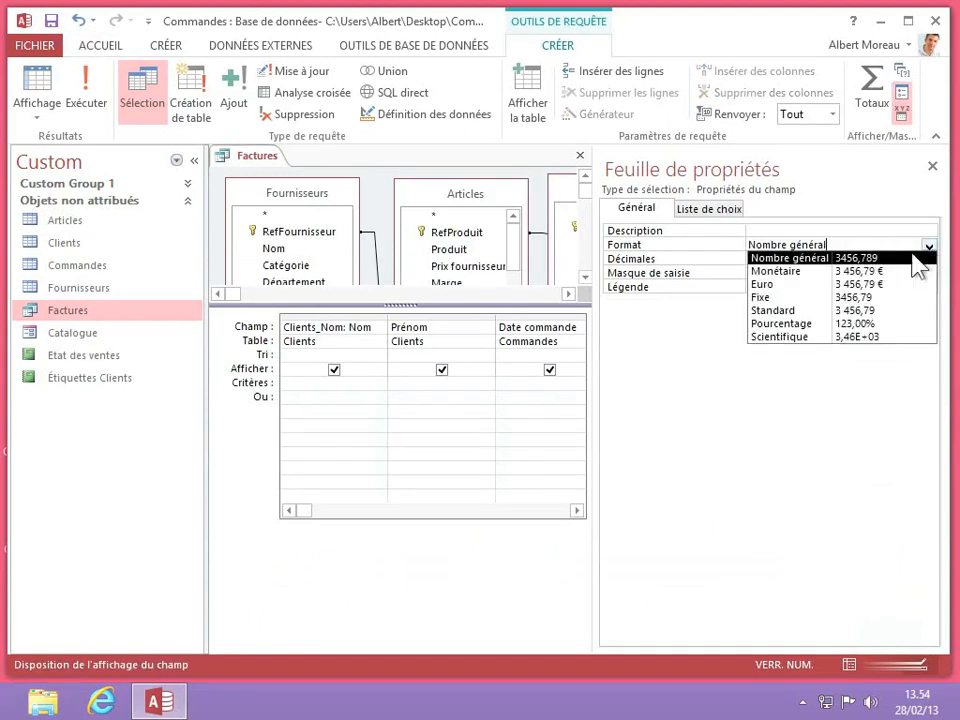
left_click(862, 271)
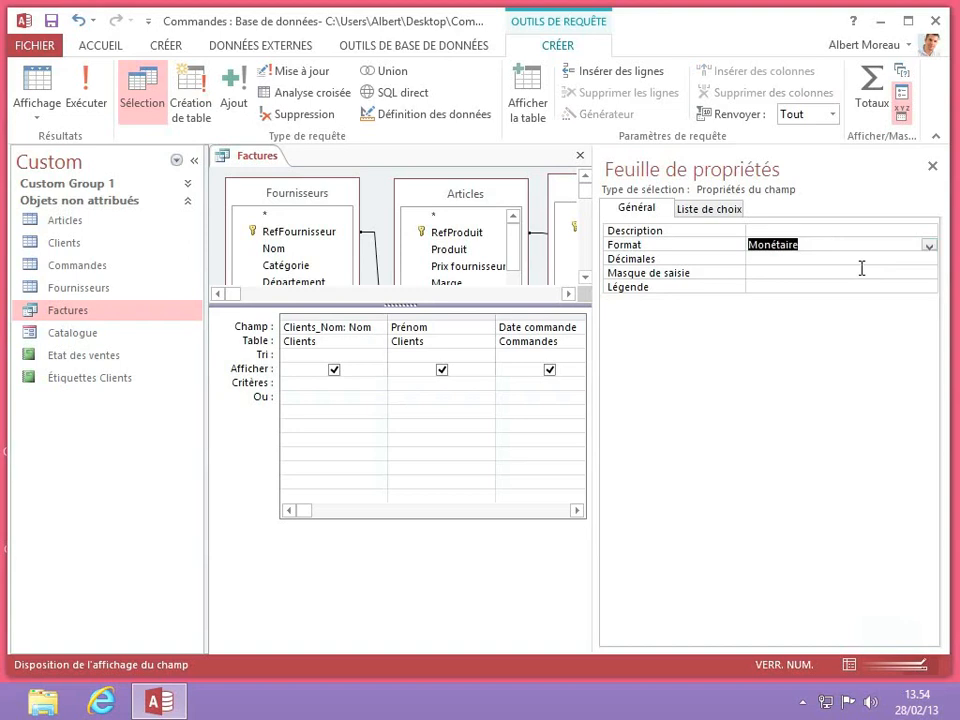
left_click(932, 167)
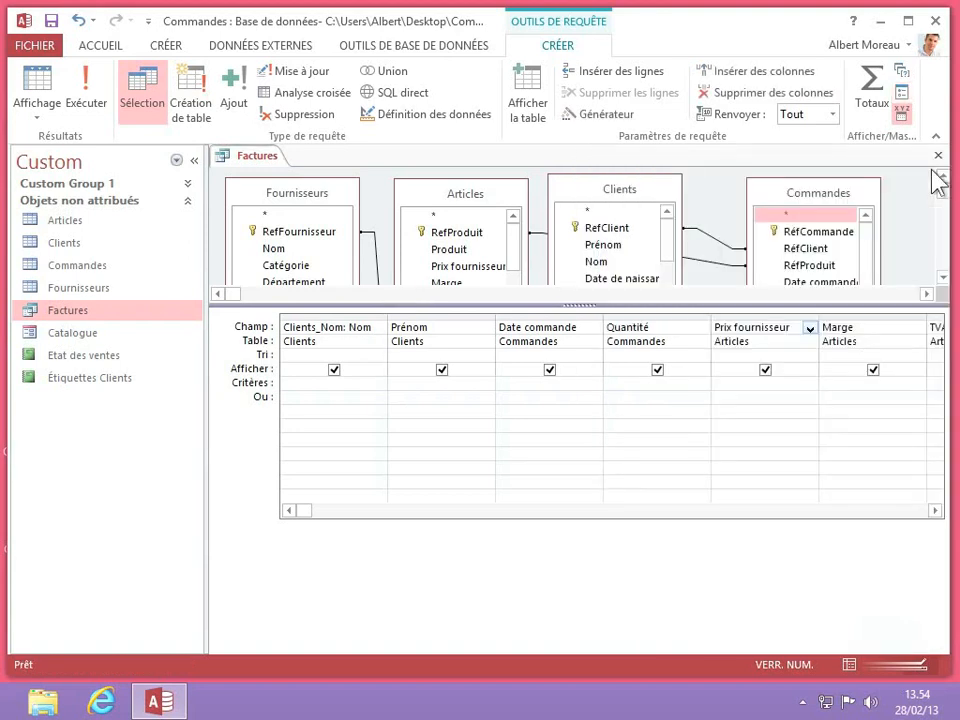
Step: Set the Format property of the TVA field in the Factures query to Pourcentage
left_click(935, 510)
left_click(935, 511)
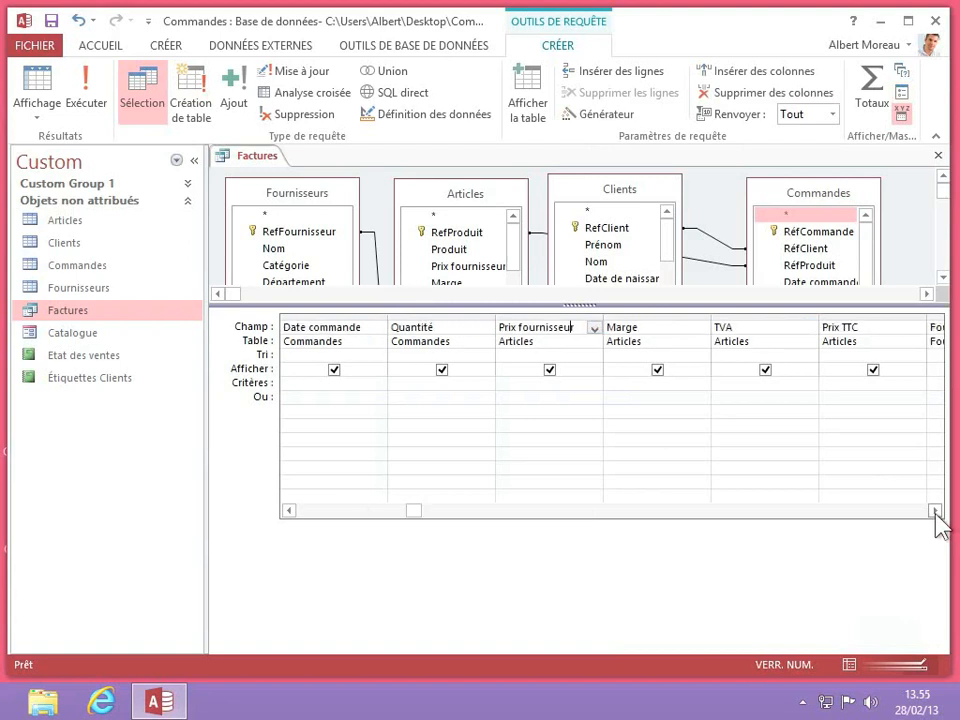
left_click(787, 331)
right_click(787, 331)
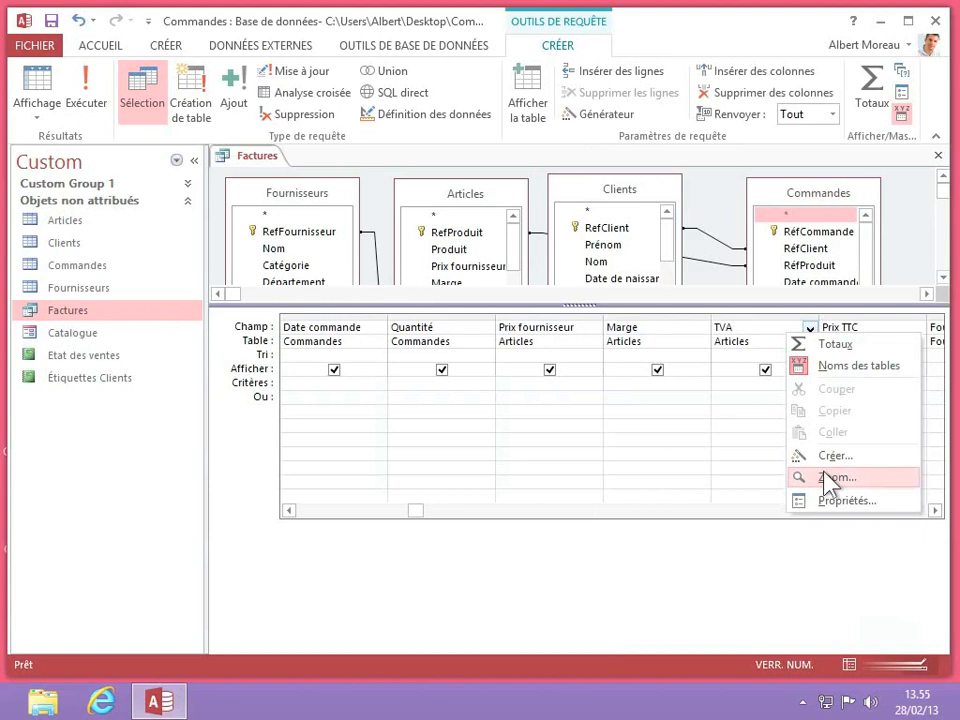
left_click(834, 500)
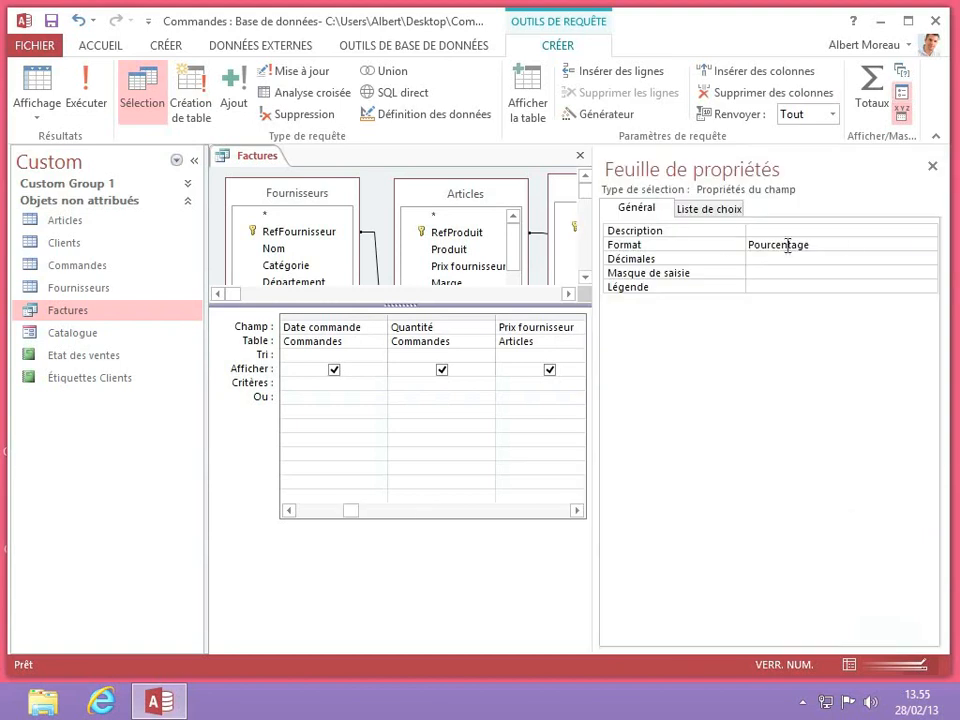
left_click(851, 245)
left_click(929, 246)
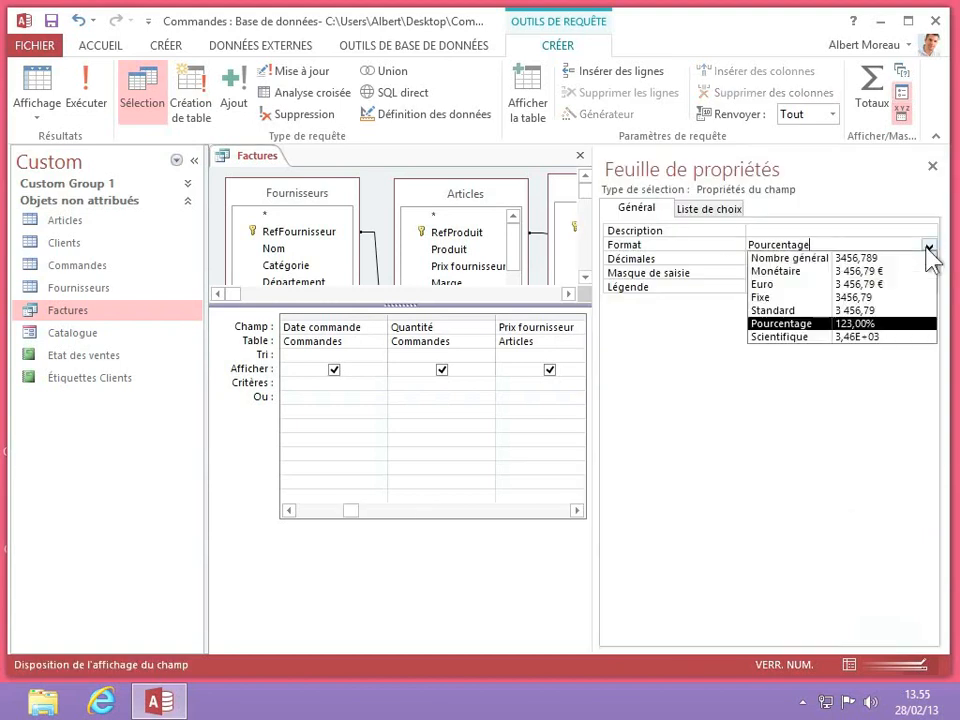
left_click(855, 325)
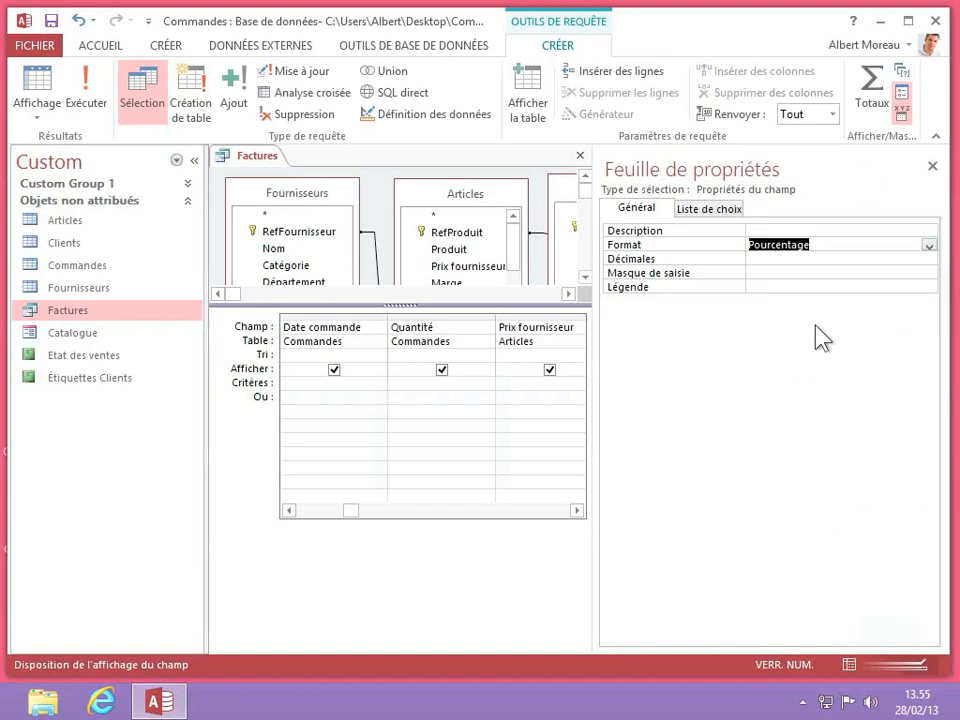
left_click(932, 166)
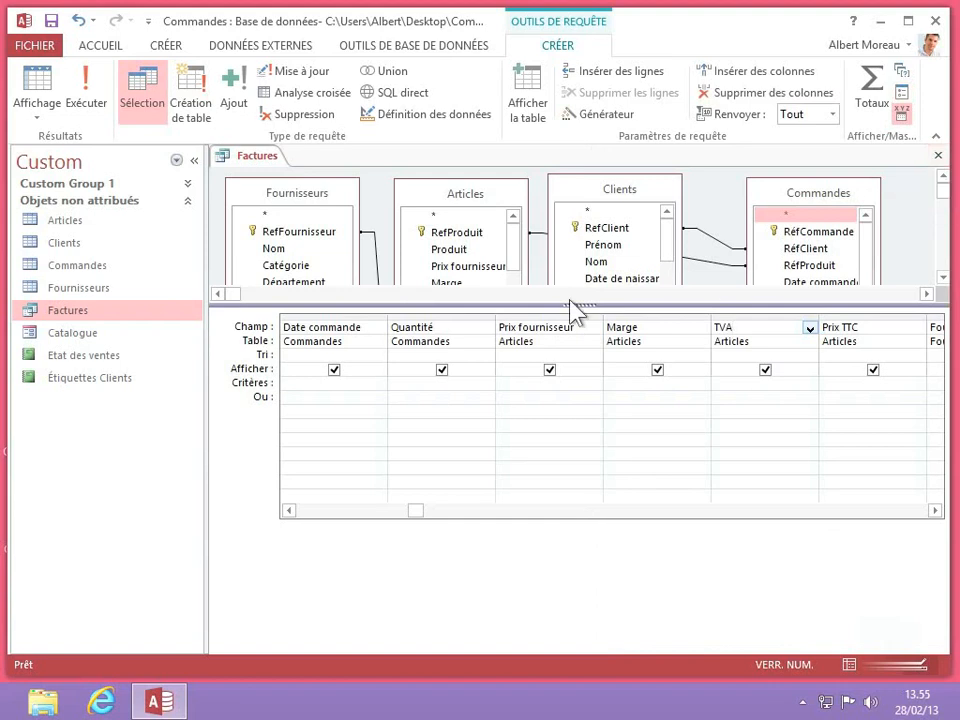
Step: Display the Factures query in datasheet view and check the Date commande value of the second record
right_click(255, 156)
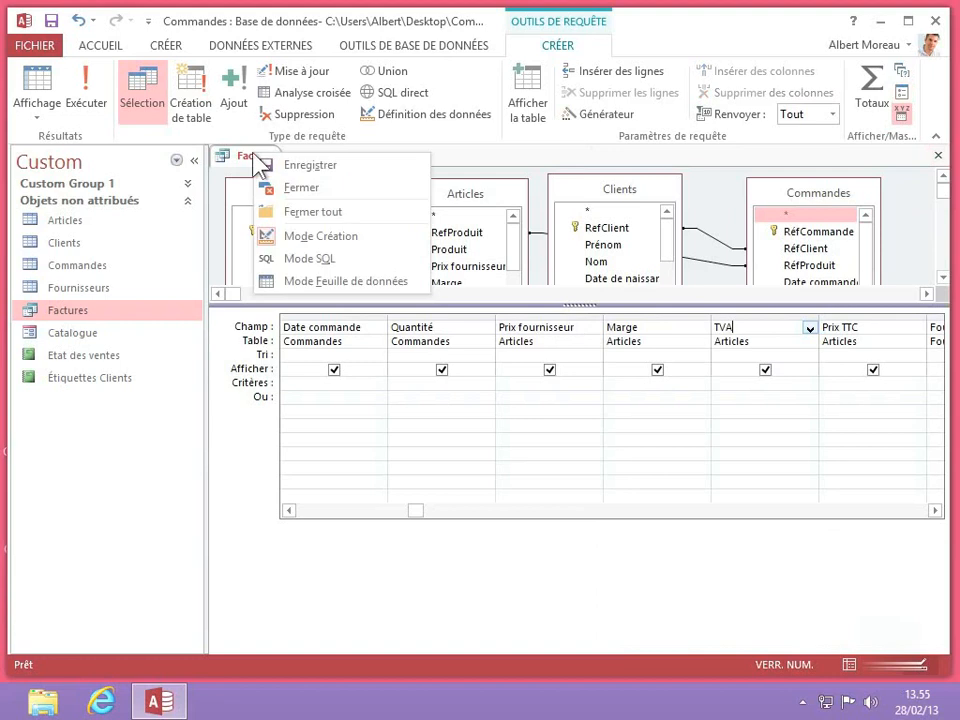
left_click(344, 281)
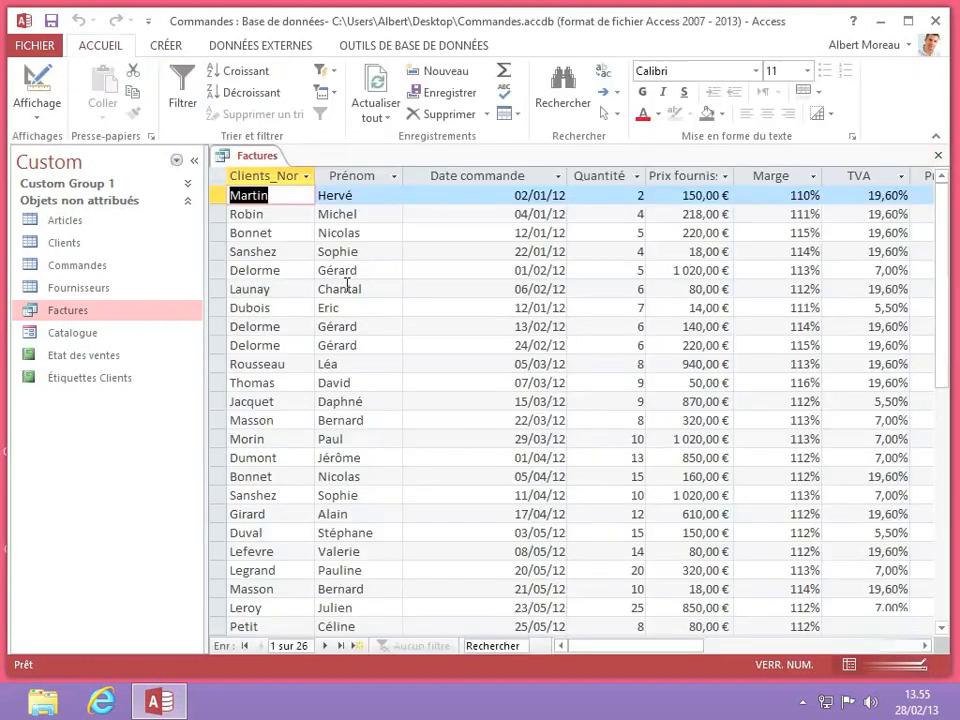
left_click(535, 214)
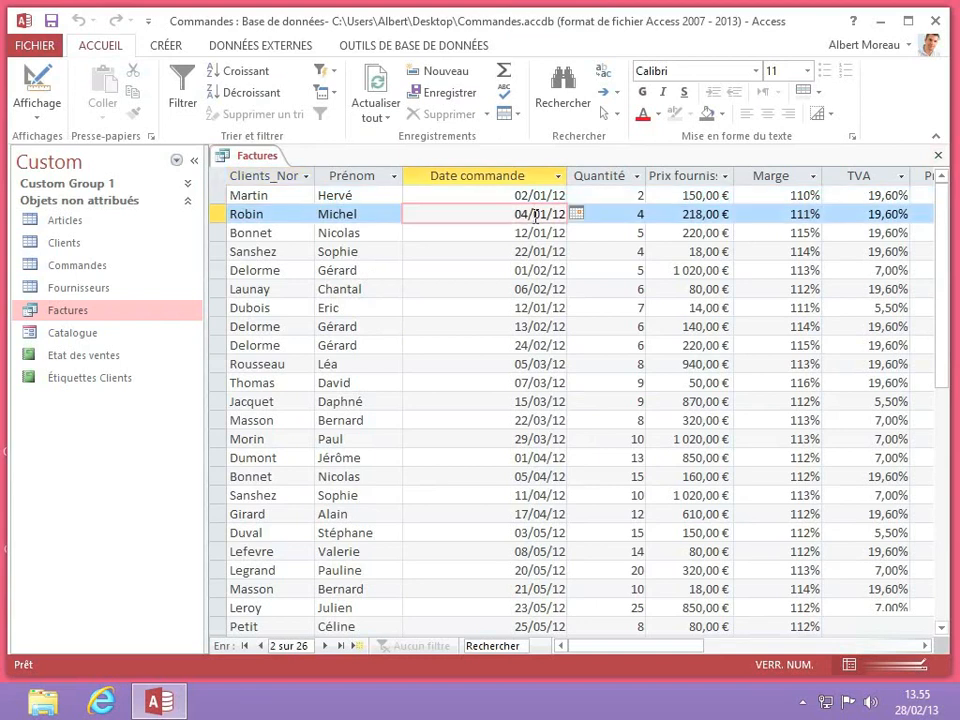